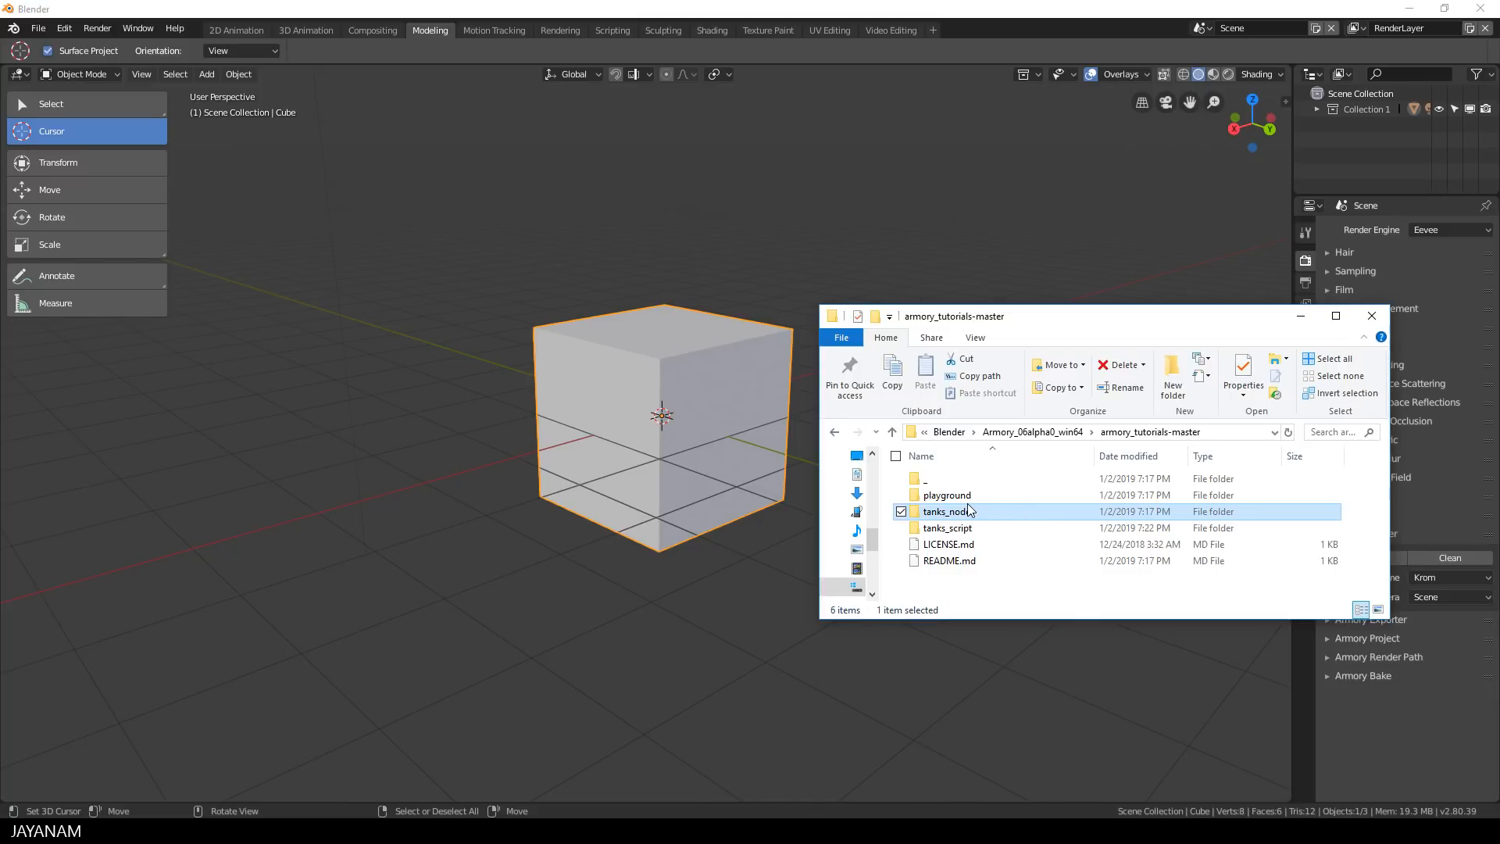
Step: Open tanks.blend from the tanks_nodes folder of armory_tutorials-master in Blender
left_click(963, 499)
left_click(962, 512)
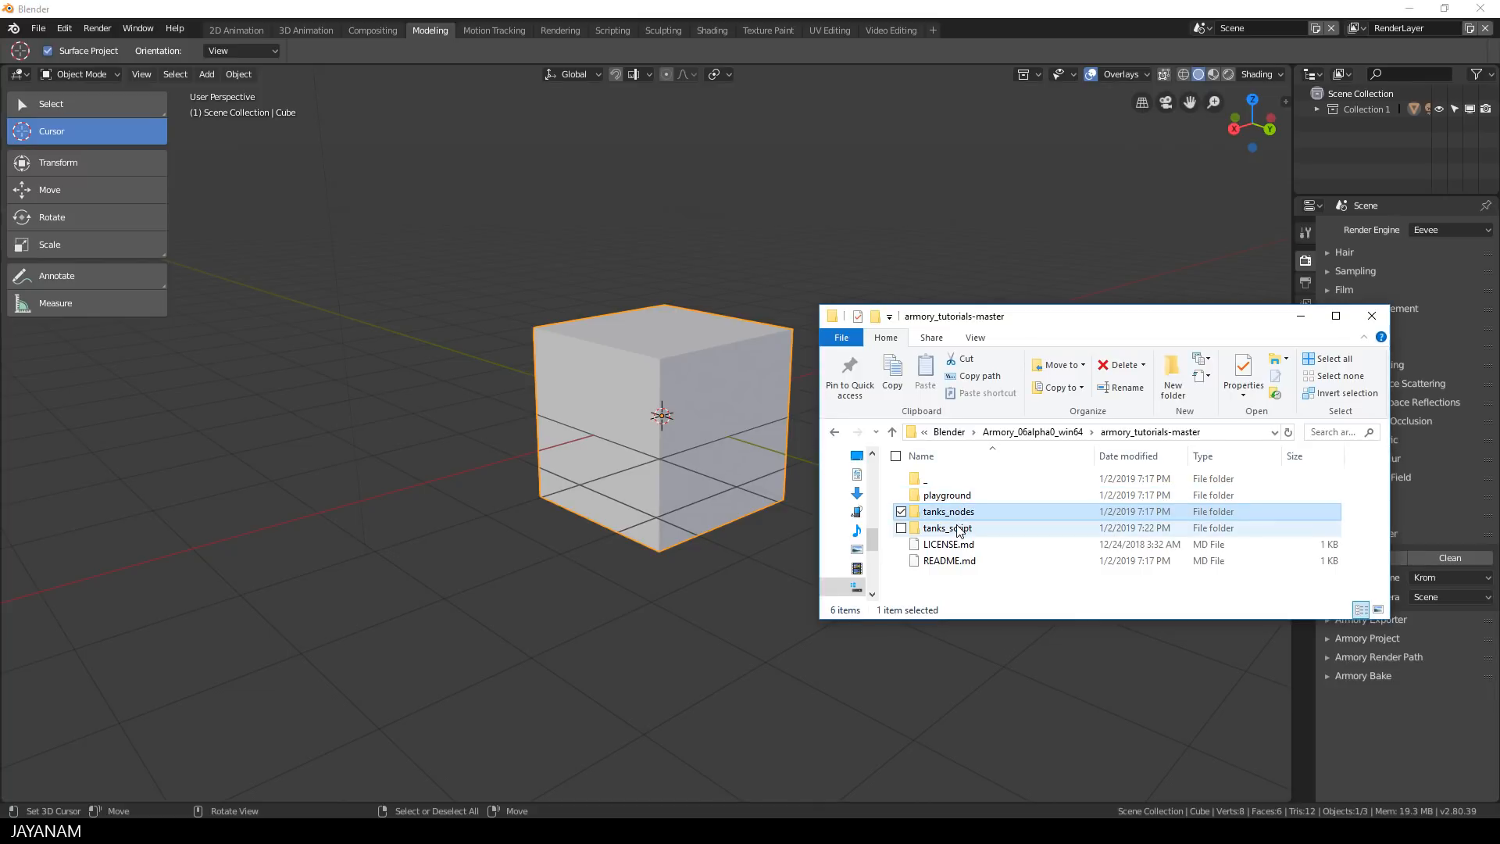
left_click(958, 528)
double_click(956, 516)
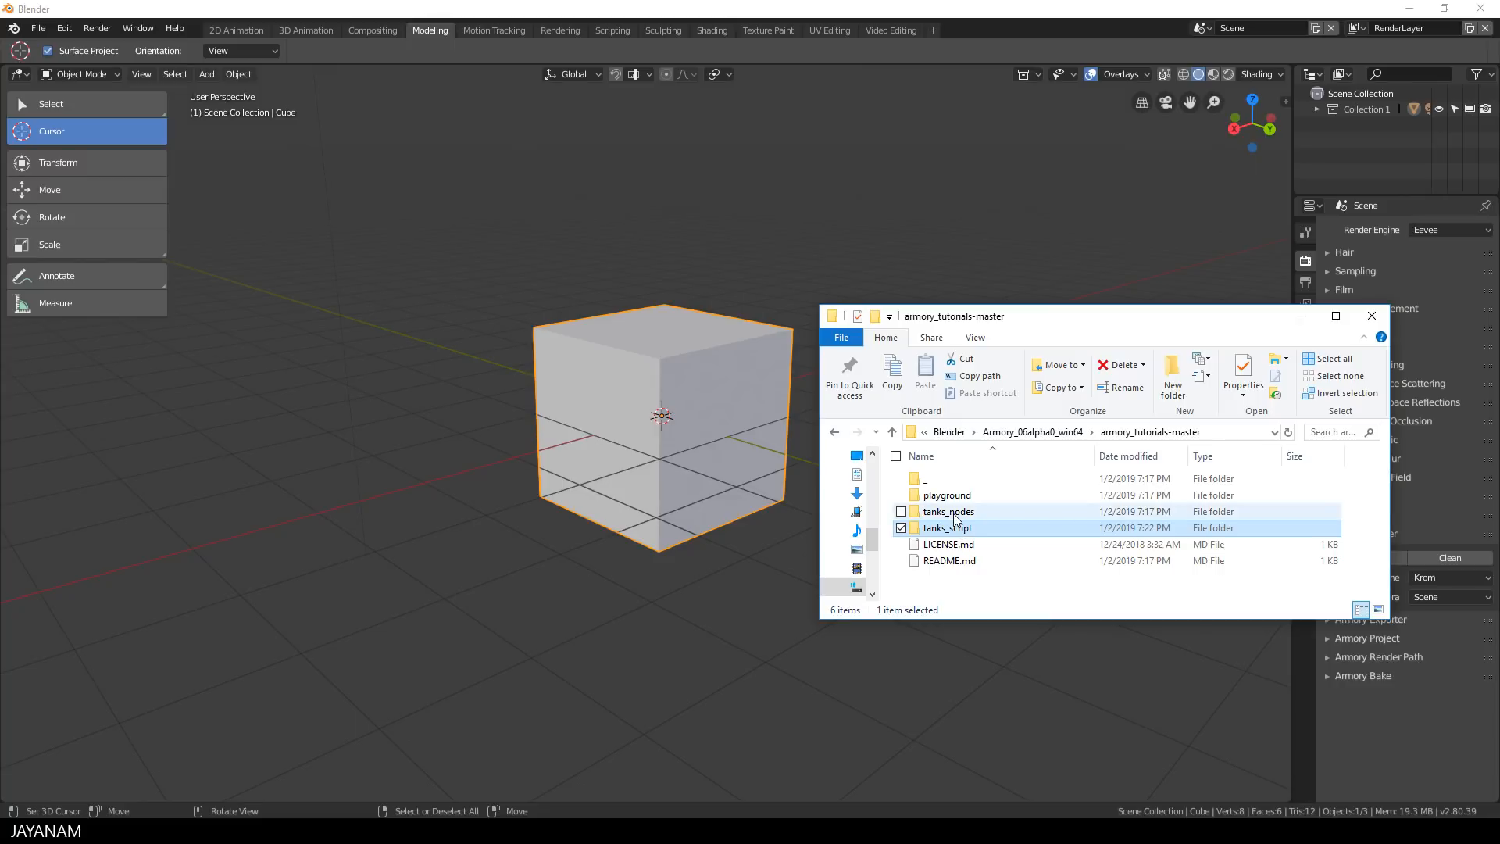
left_click_drag(945, 480, 472, 489)
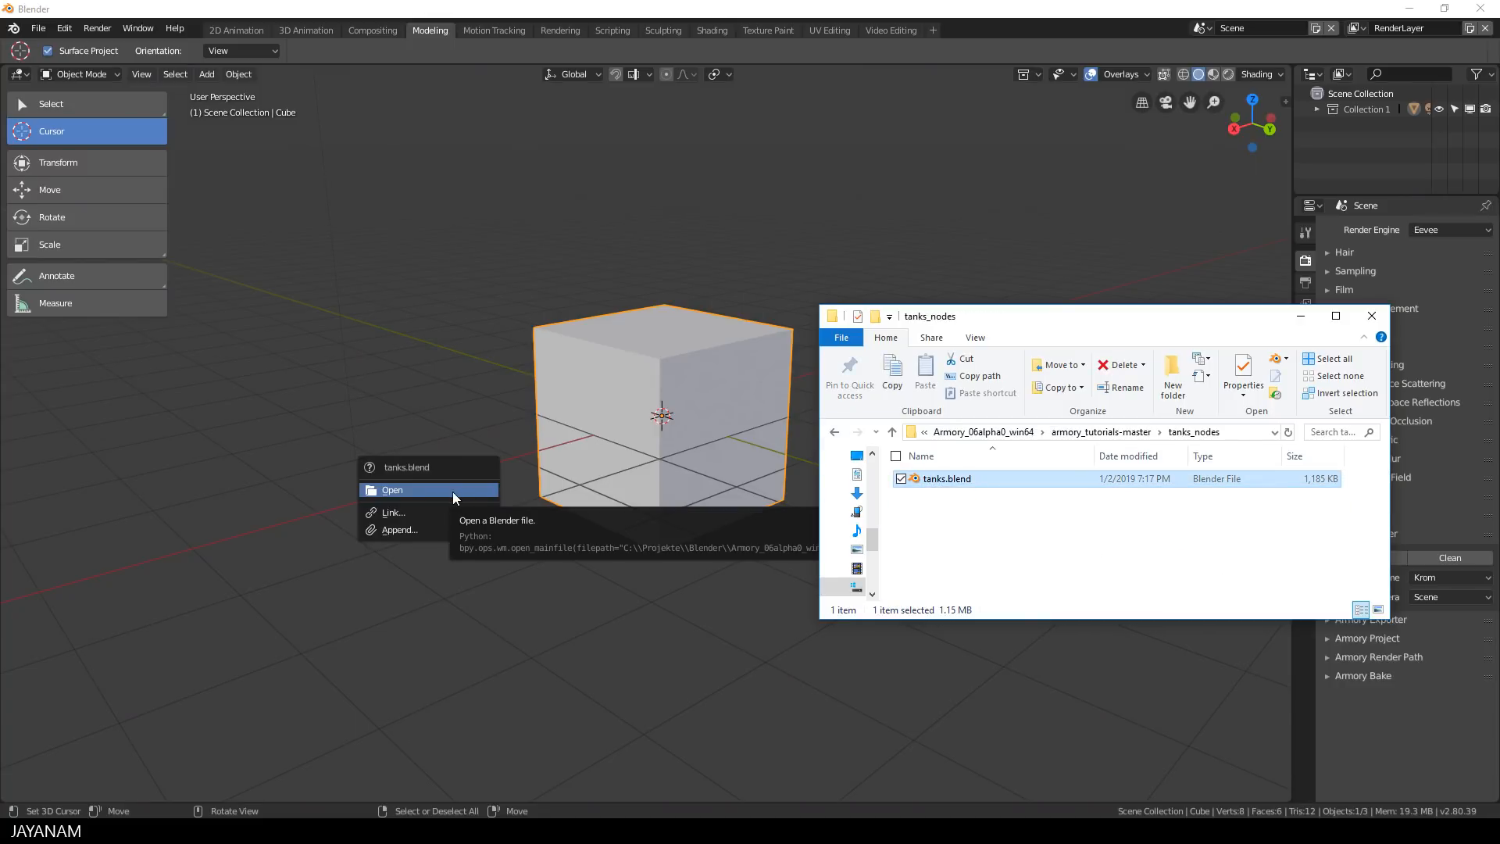
left_click(452, 490)
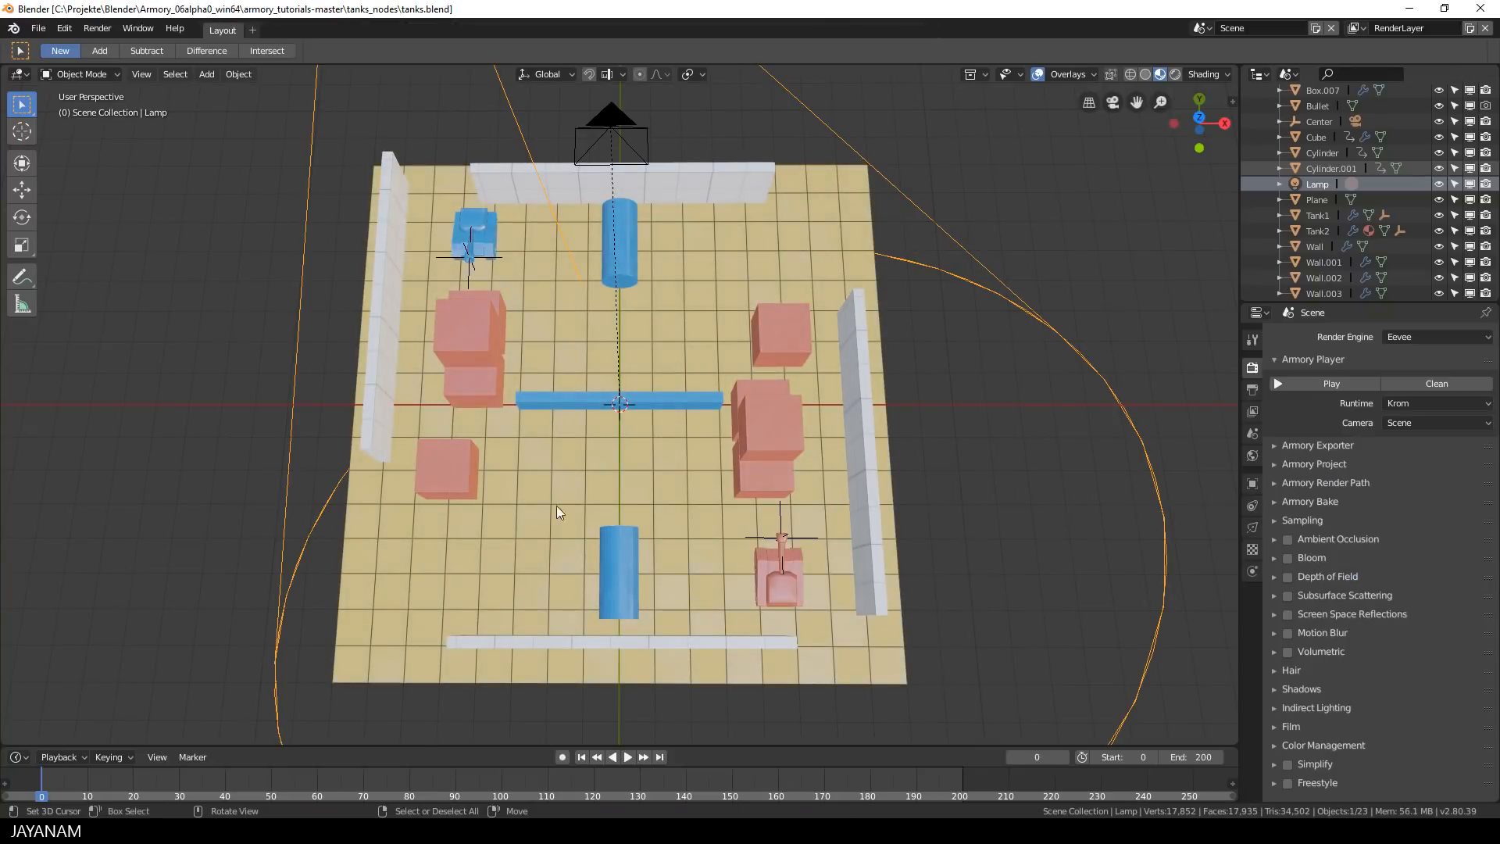
Step: Run the tanks scene in the Armory player with the Krom runtime
middle_click_drag(868, 598, 793, 529)
scroll(794, 528, "down", 5)
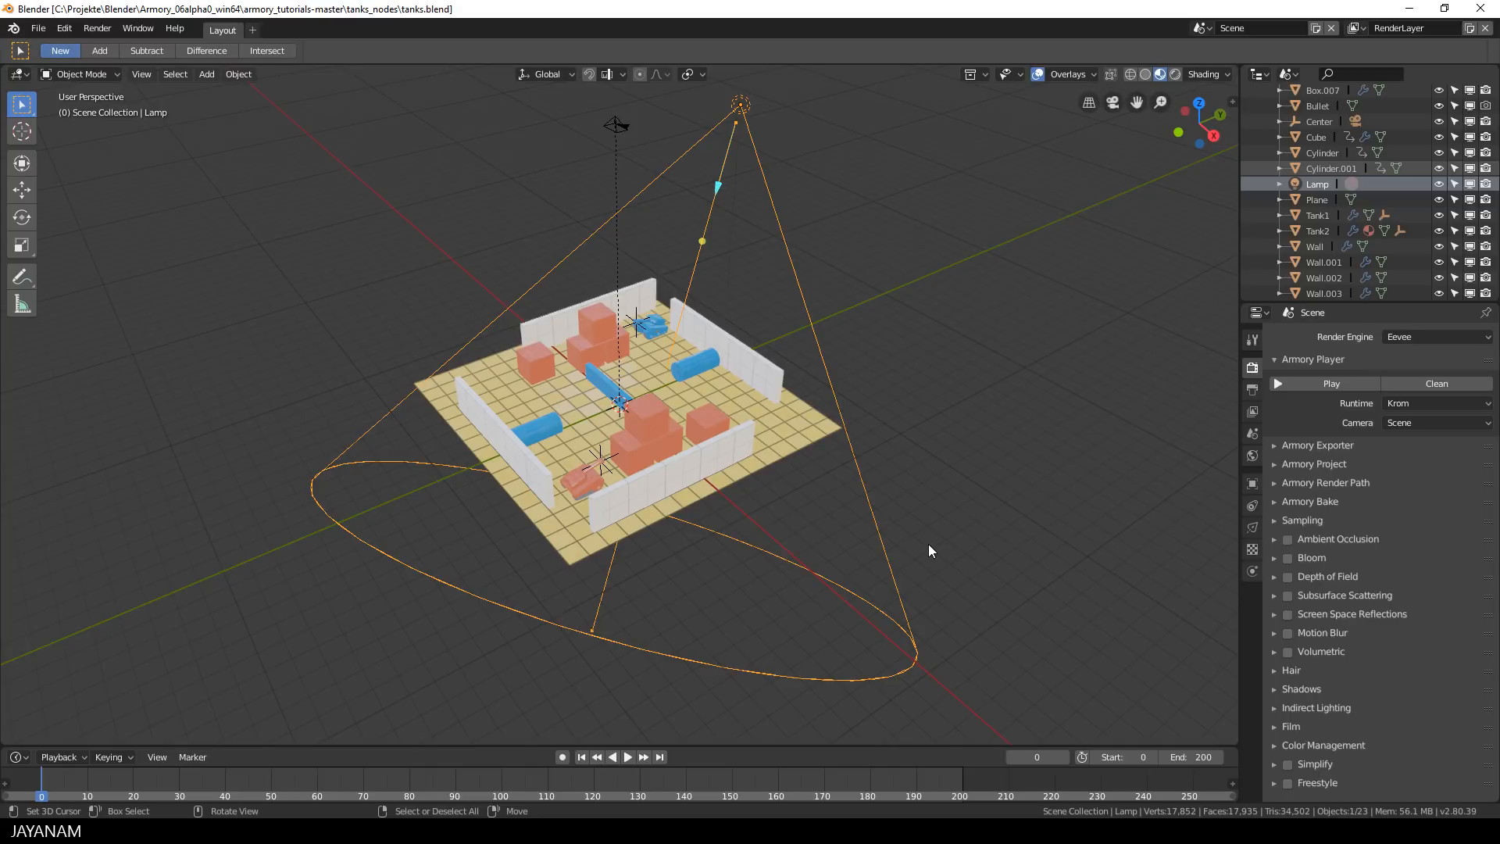
left_click(1305, 386)
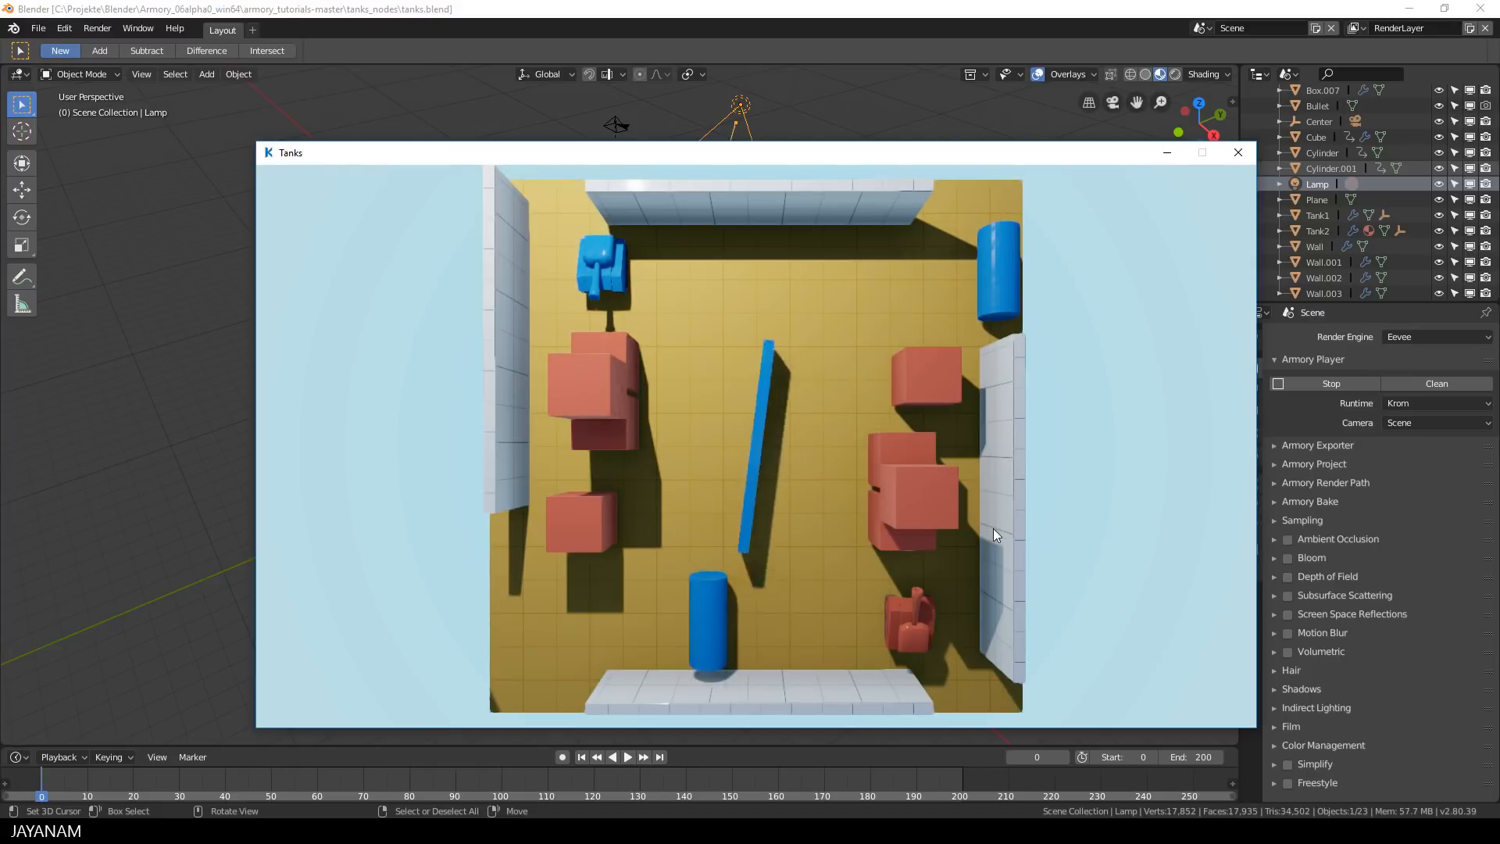
Step: Rotate the running game's camera behind the blue tank and drive the tank forward across the arena
left_click_drag(953, 583, 631, 523)
key("a")
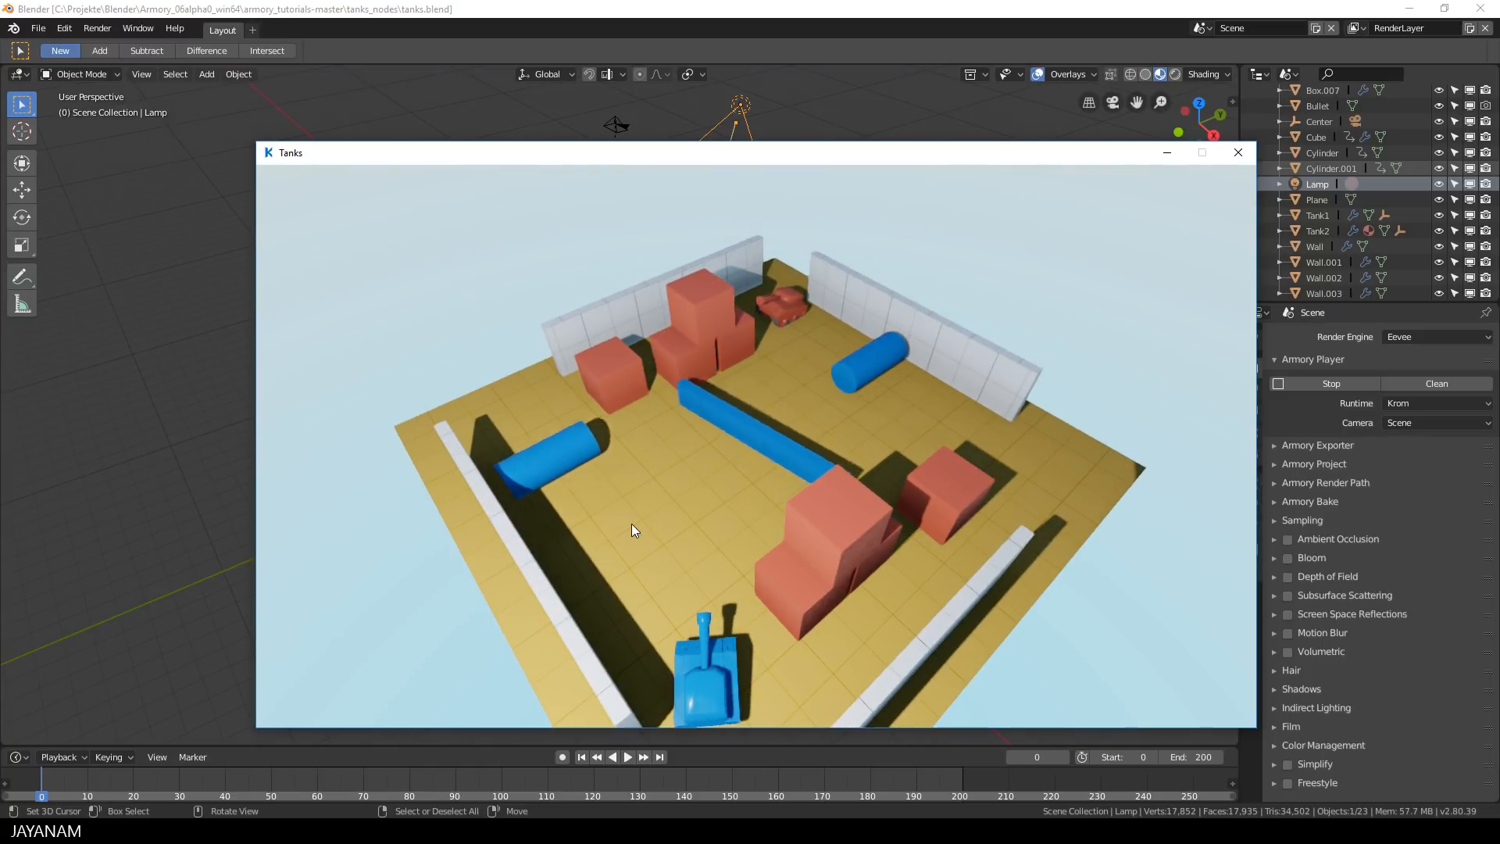
key("w")
key("w")
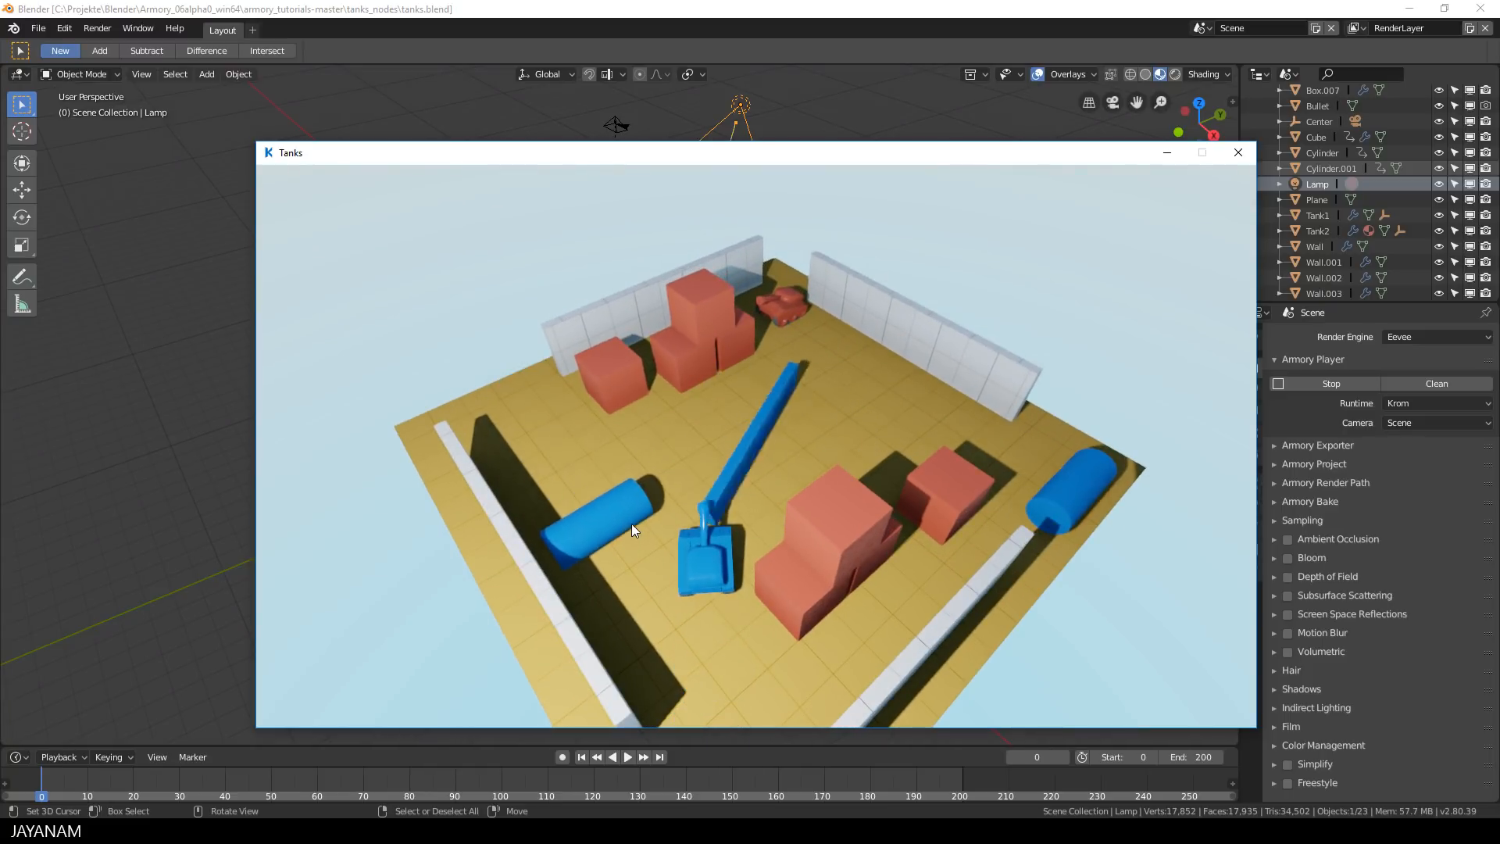
key("d")
key("w")
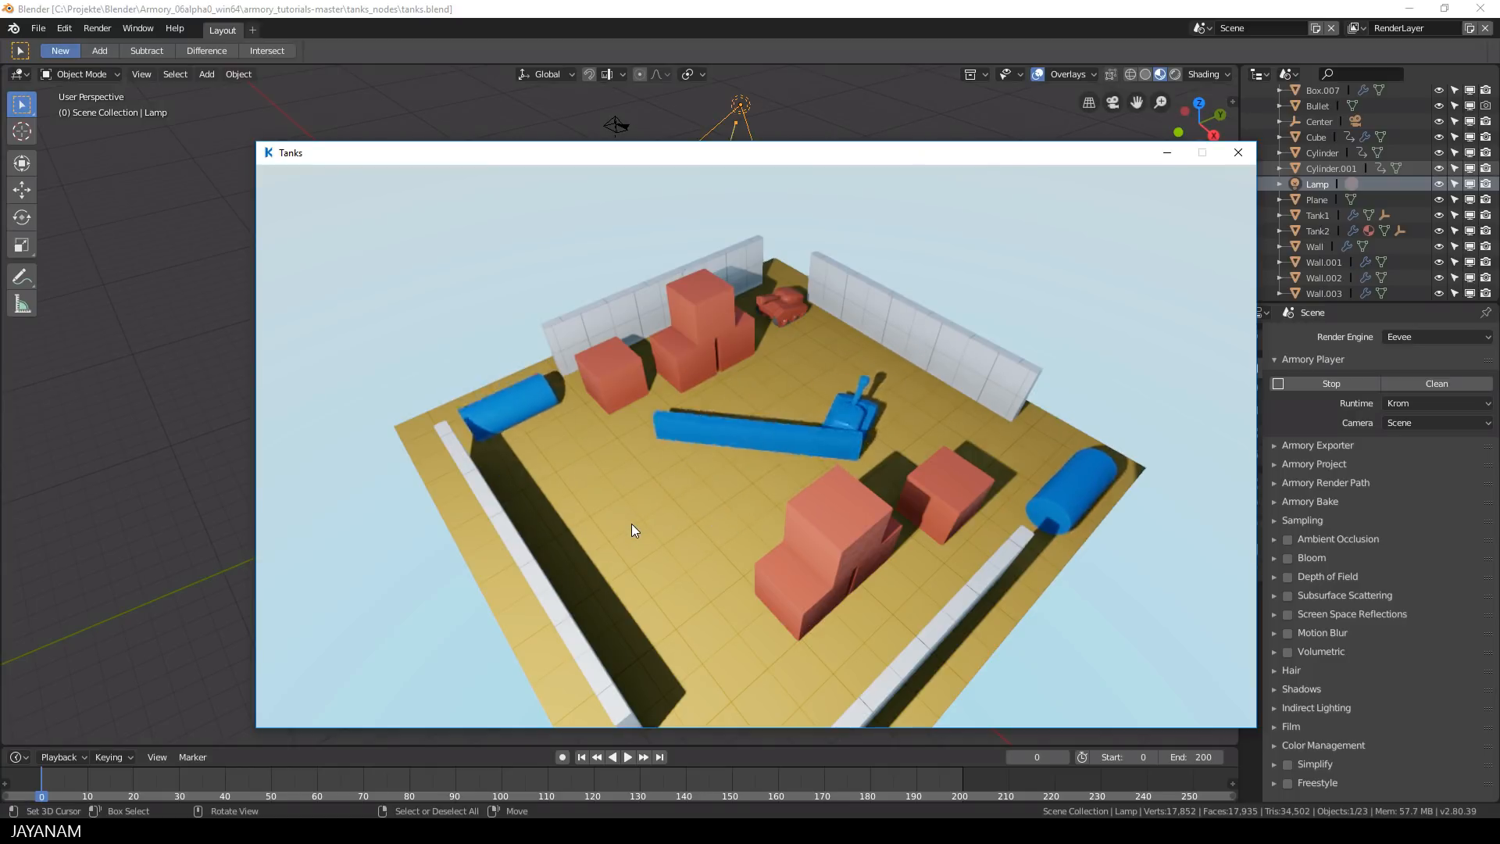
Step: Steer the blue tank up to the red tank, fire at it several times, and end the game test
key("a")
key("w")
key("space")
key("w")
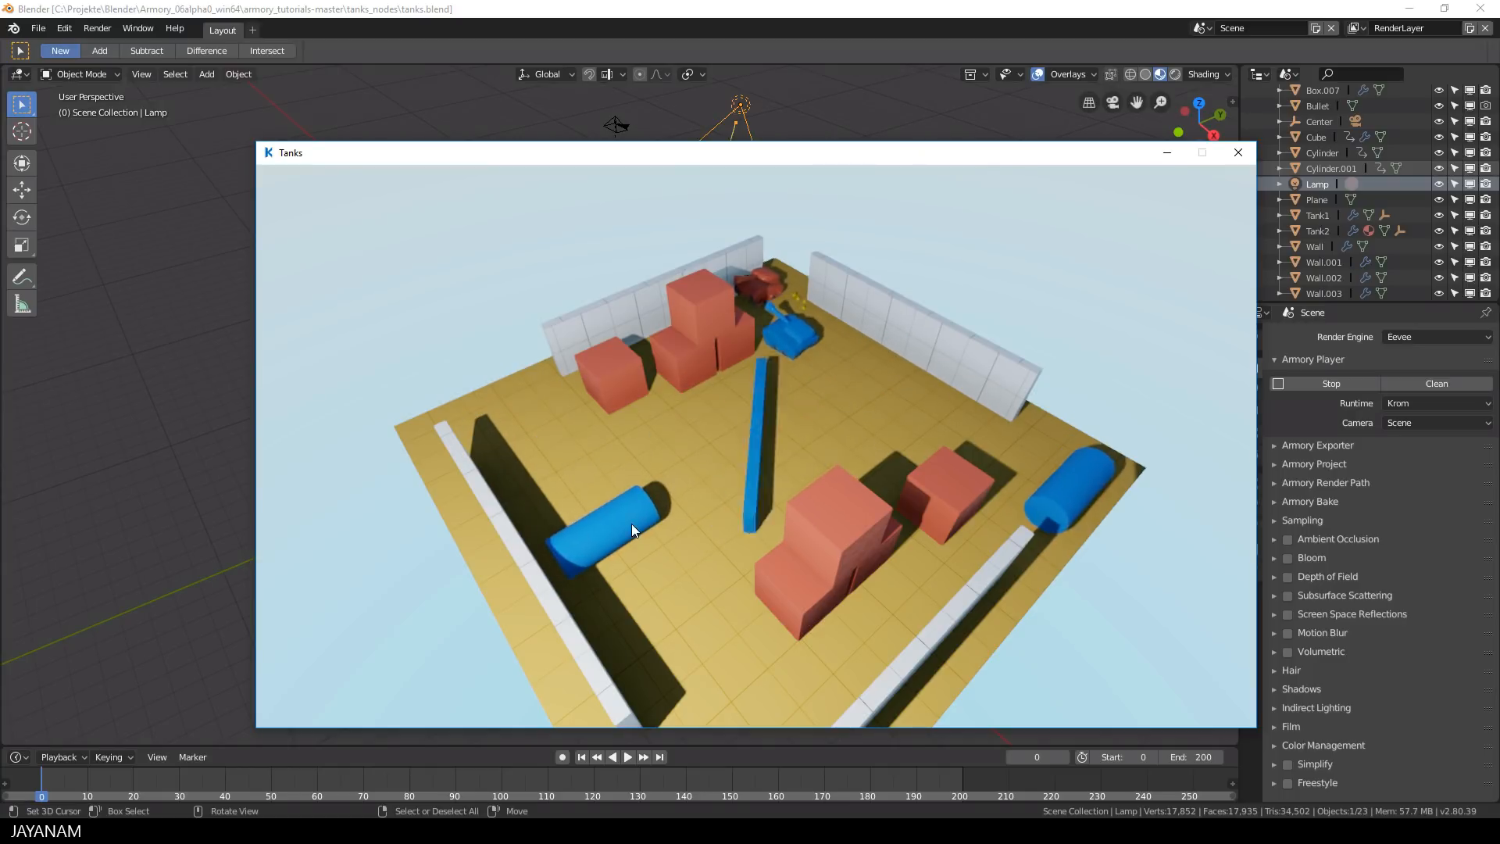
key("space")
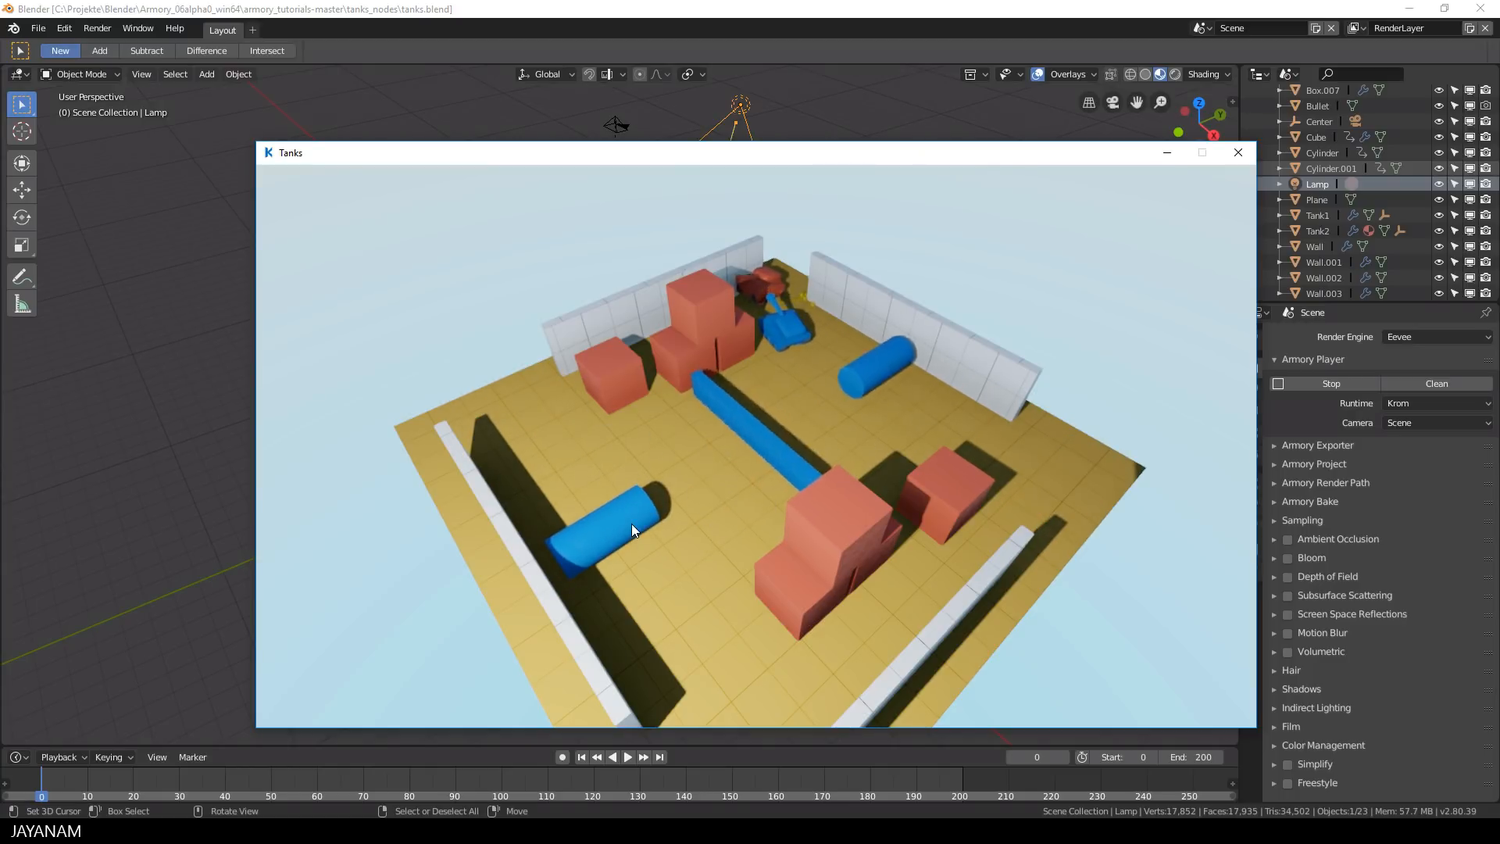
key("s")
key("a")
key("w")
key("d")
key("d")
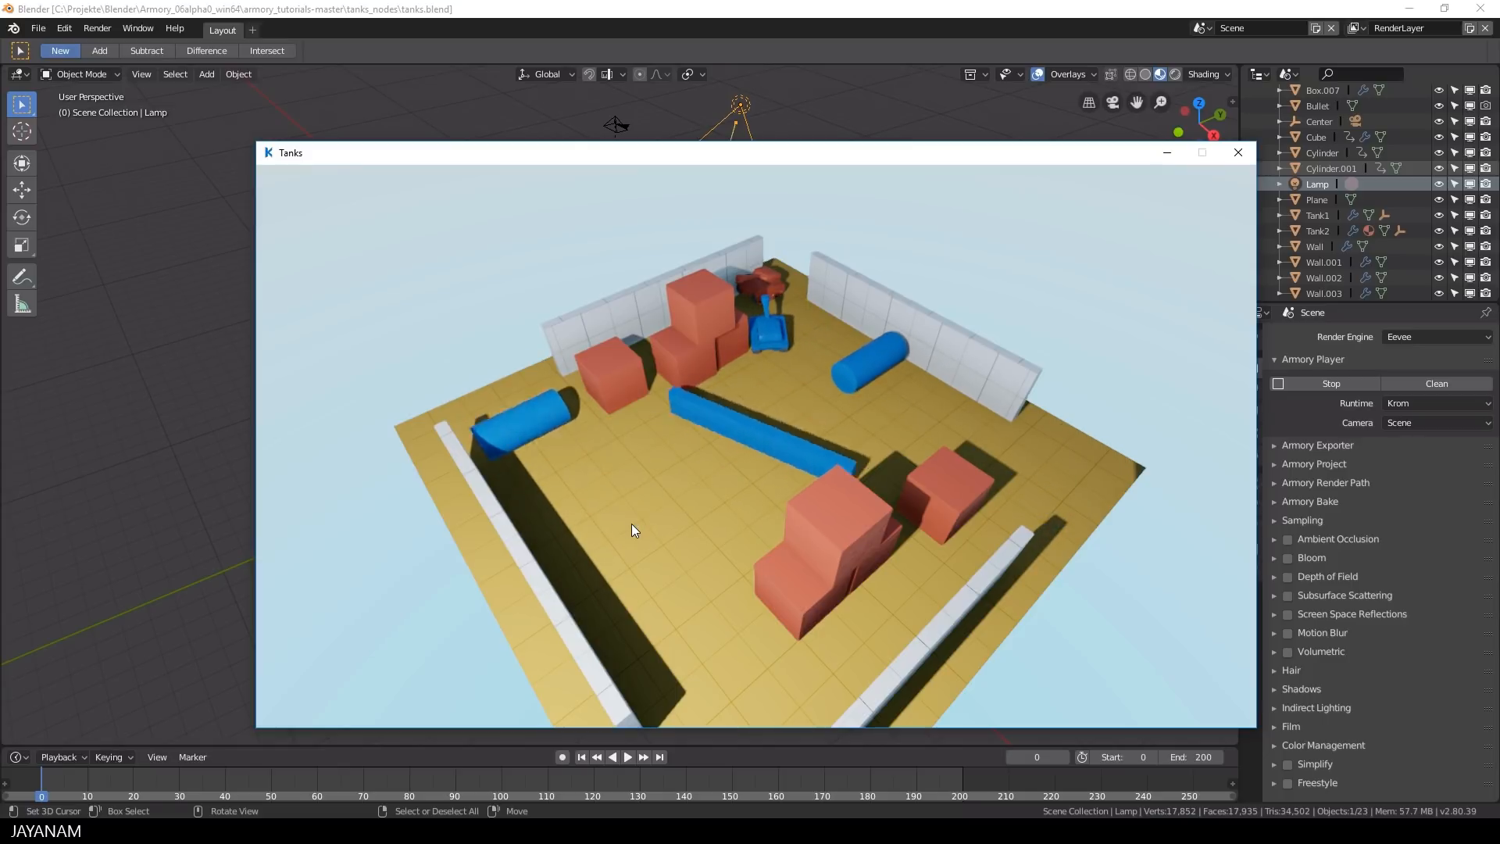
key("space")
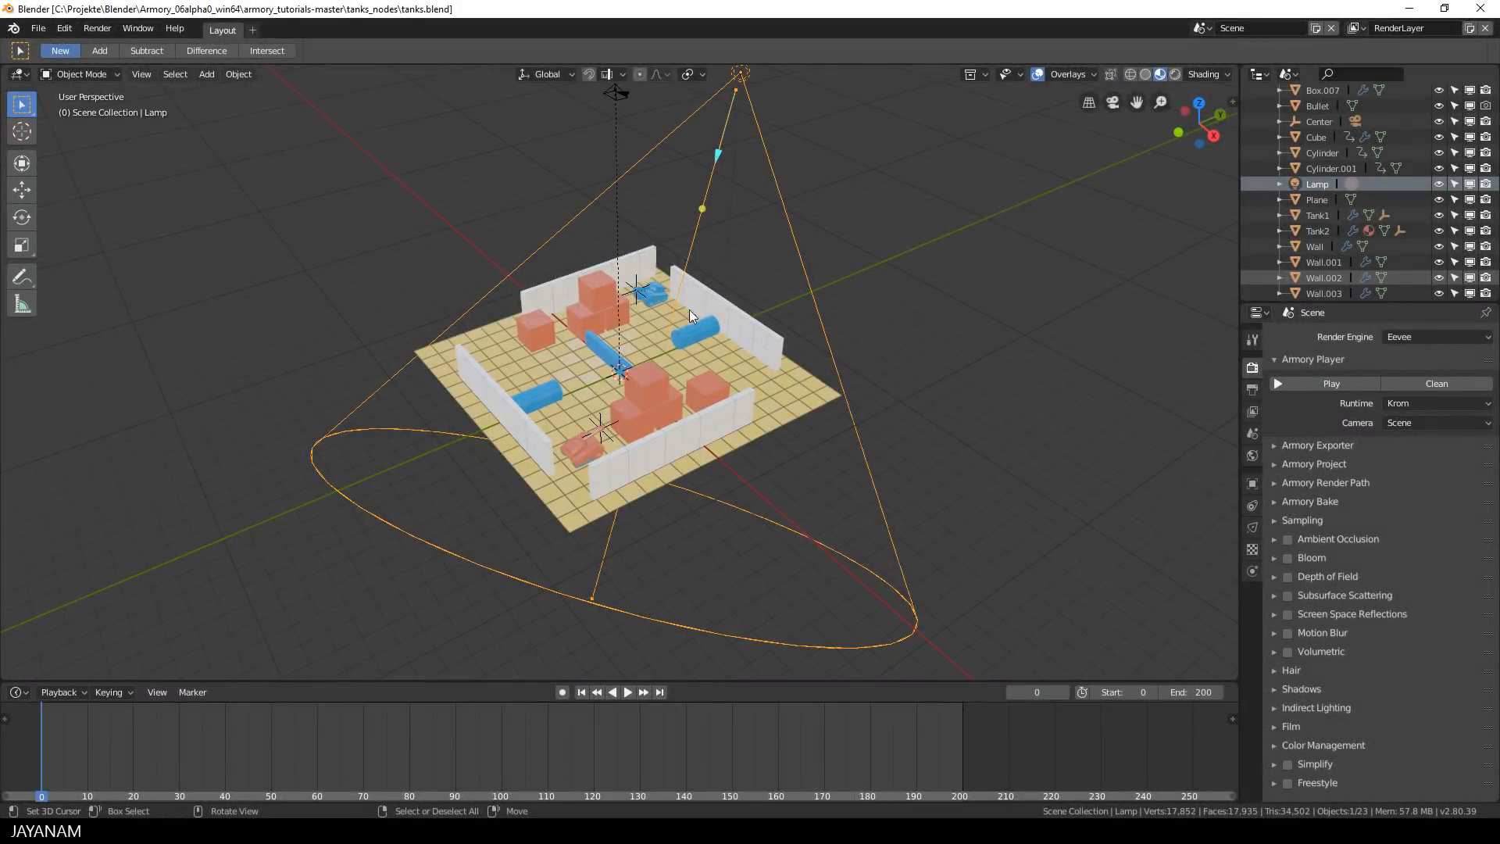
Step: Select the blue cylinder near the blue tank and preview its keyframe animation, returning to frame 0
left_click(694, 332)
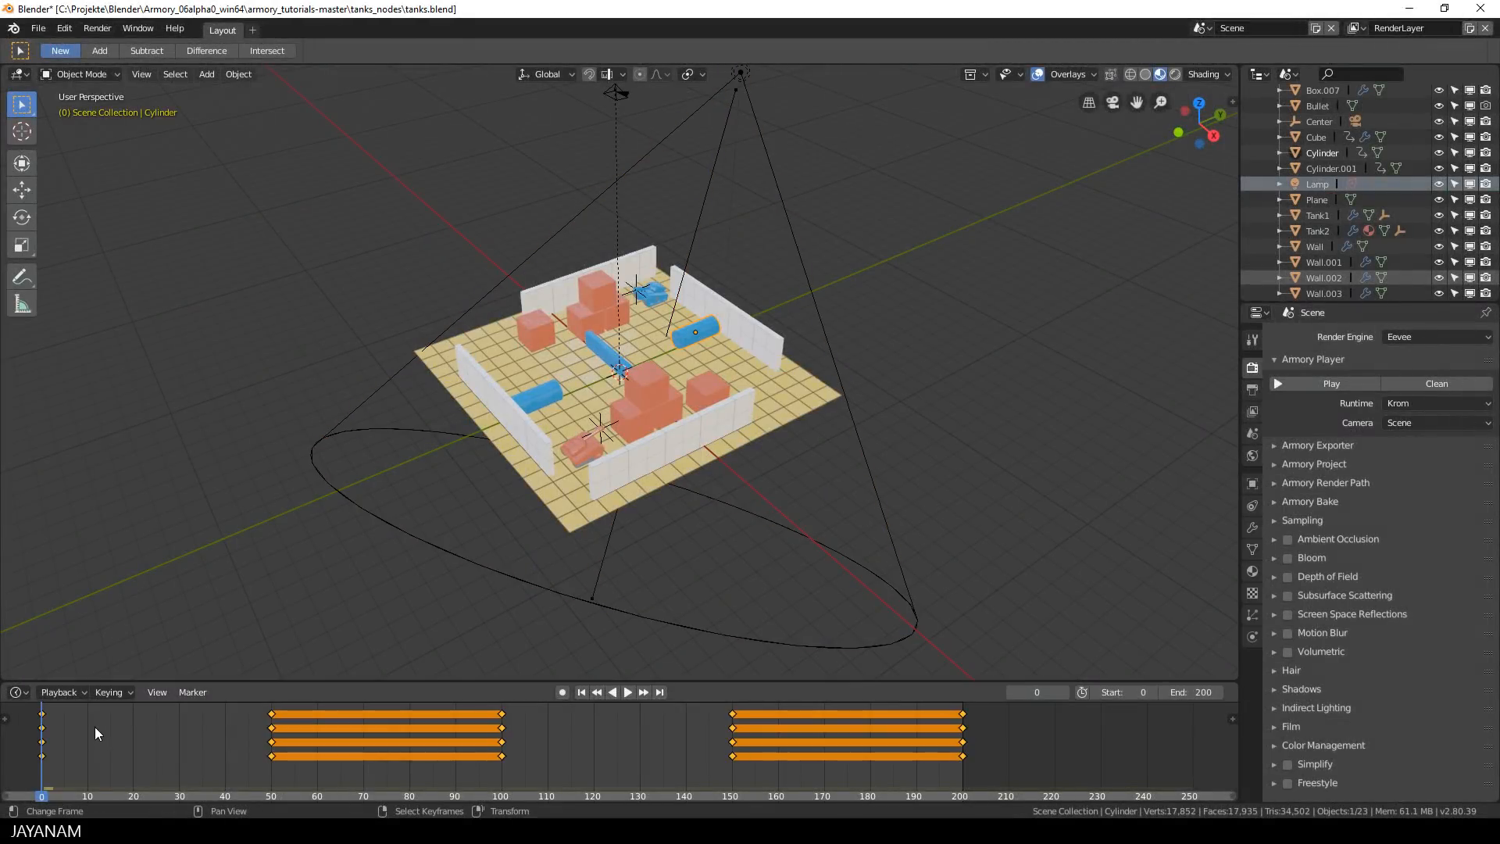
key("space")
left_click_drag(445, 751, 42, 708)
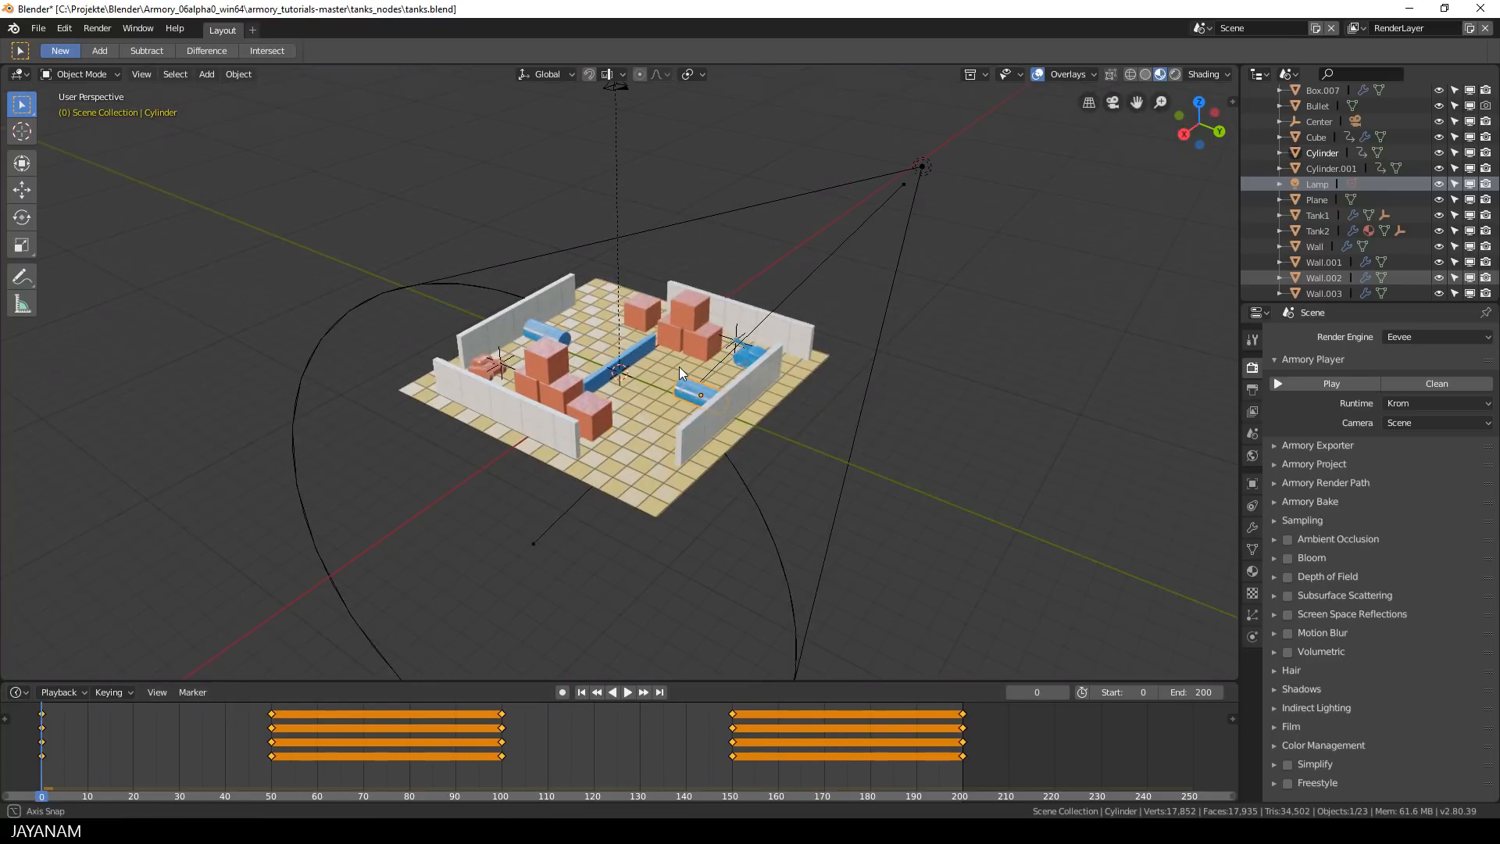
Step: Frame the selected cylinder in the viewport and show its rigid body physics settings
key("KP_Decimal")
middle_click_drag(685, 368, 751, 378)
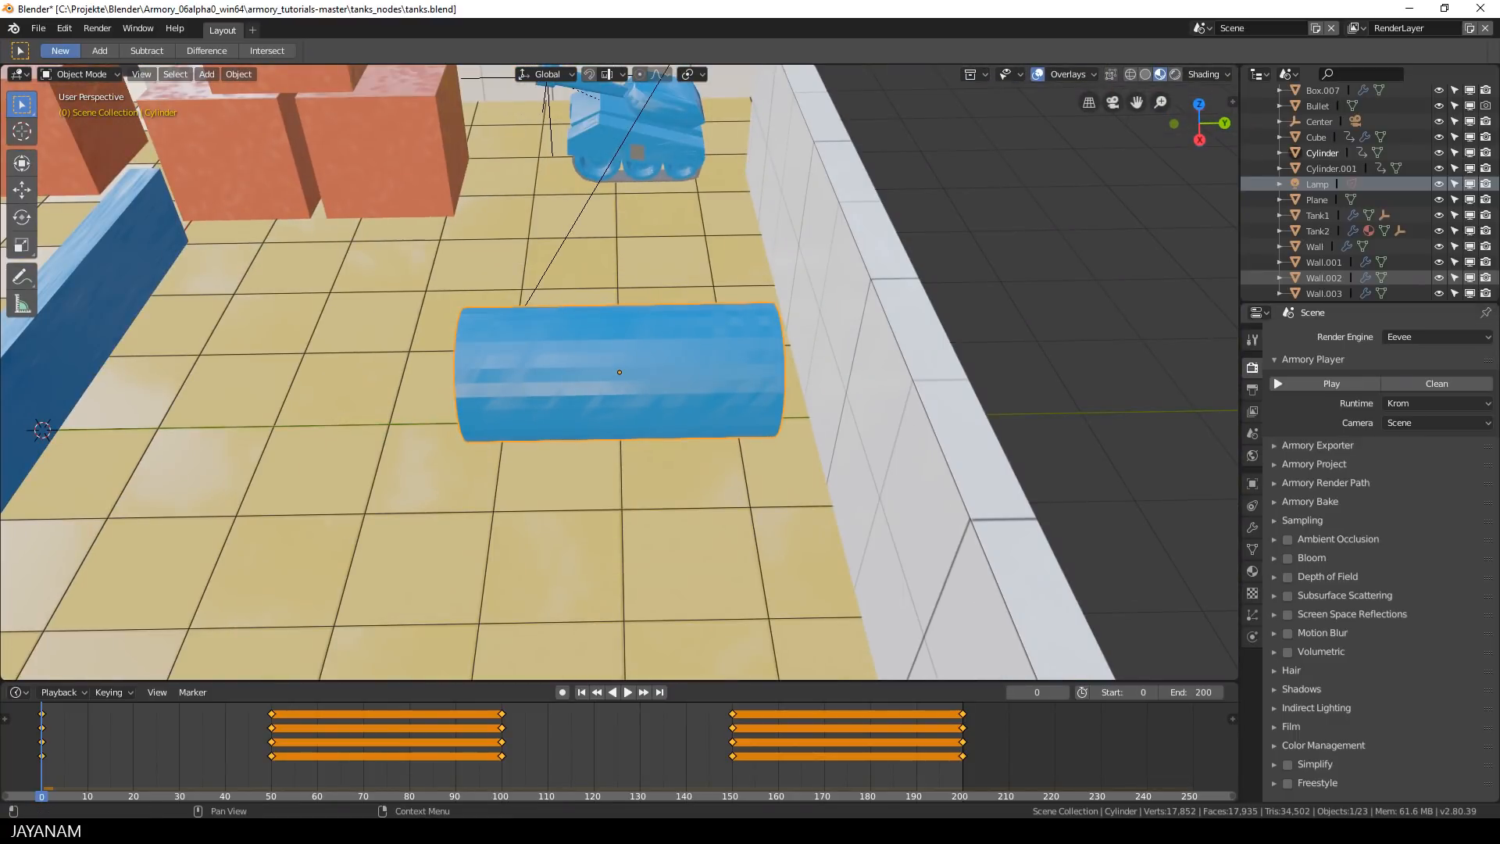
left_click(1253, 637)
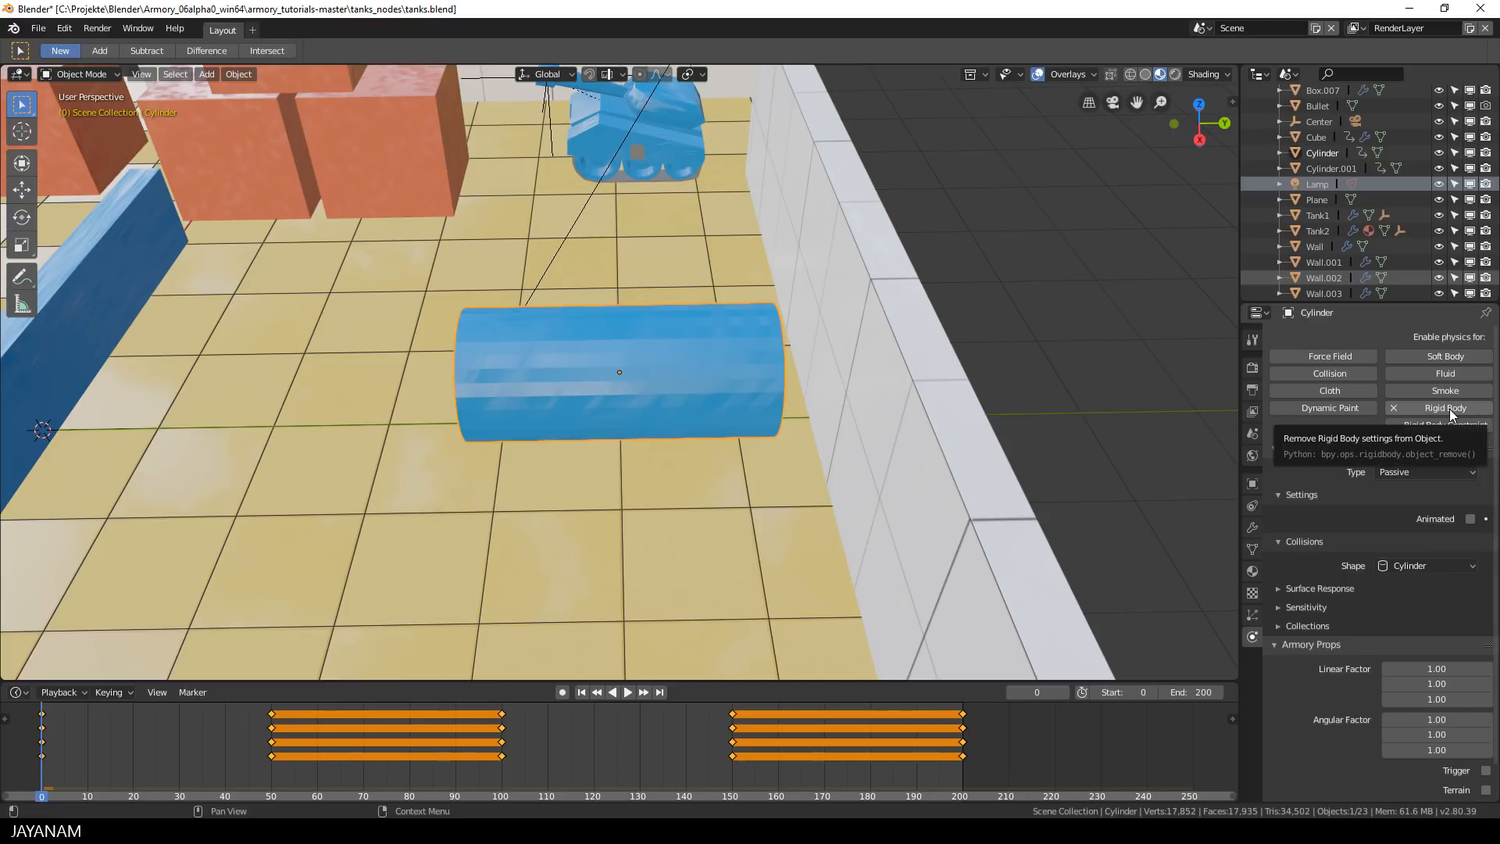
Step: Select the blue tank and display the Player2Controls entry among its Armory traits
middle_click_drag(653, 447, 617, 458)
scroll(625, 459, "down", 4)
middle_click_drag(875, 486, 819, 477)
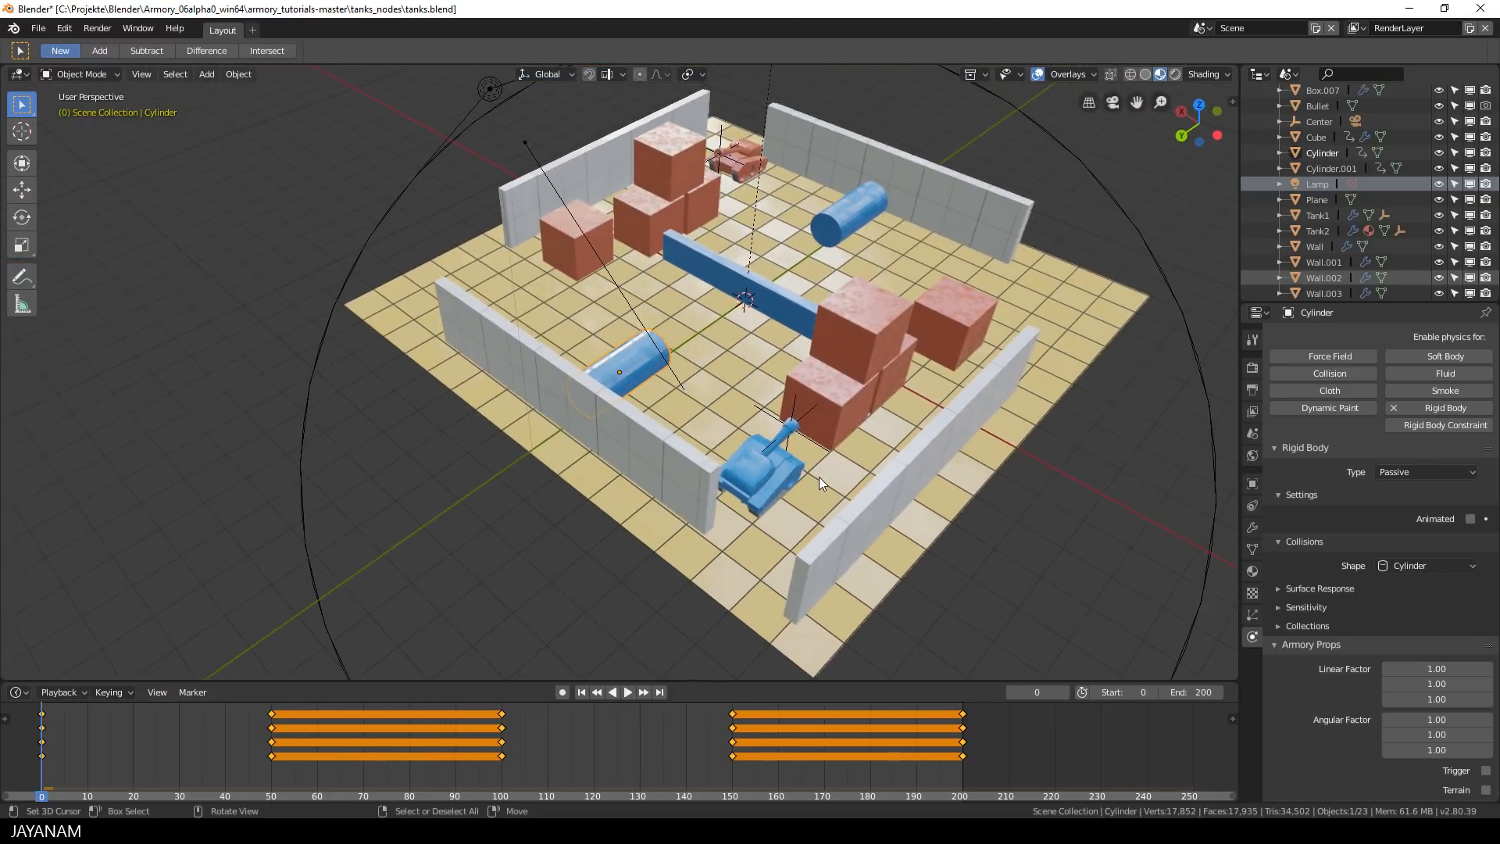
left_click(765, 470)
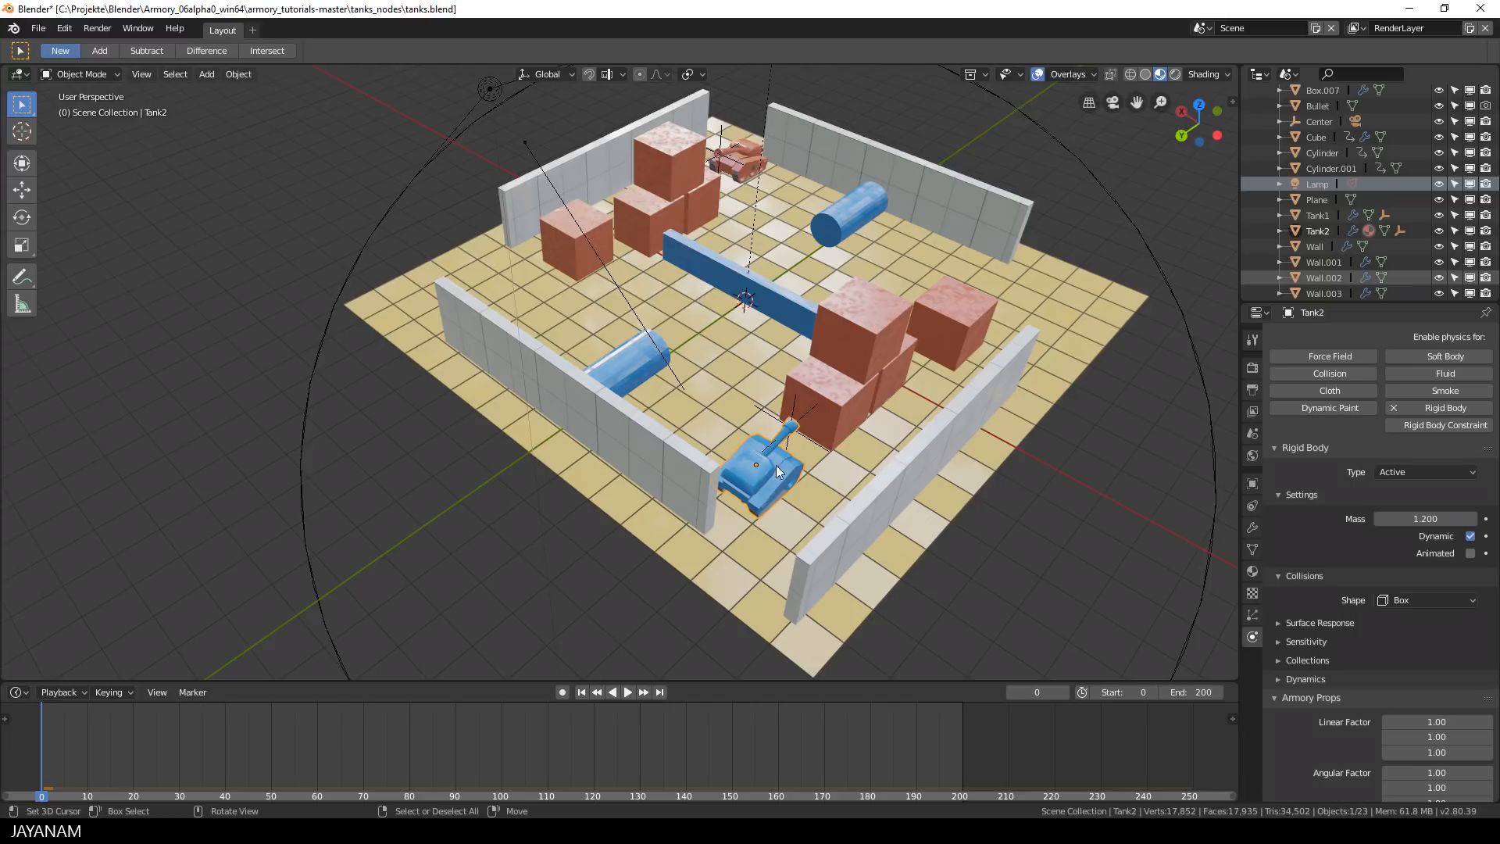
left_click(1253, 484)
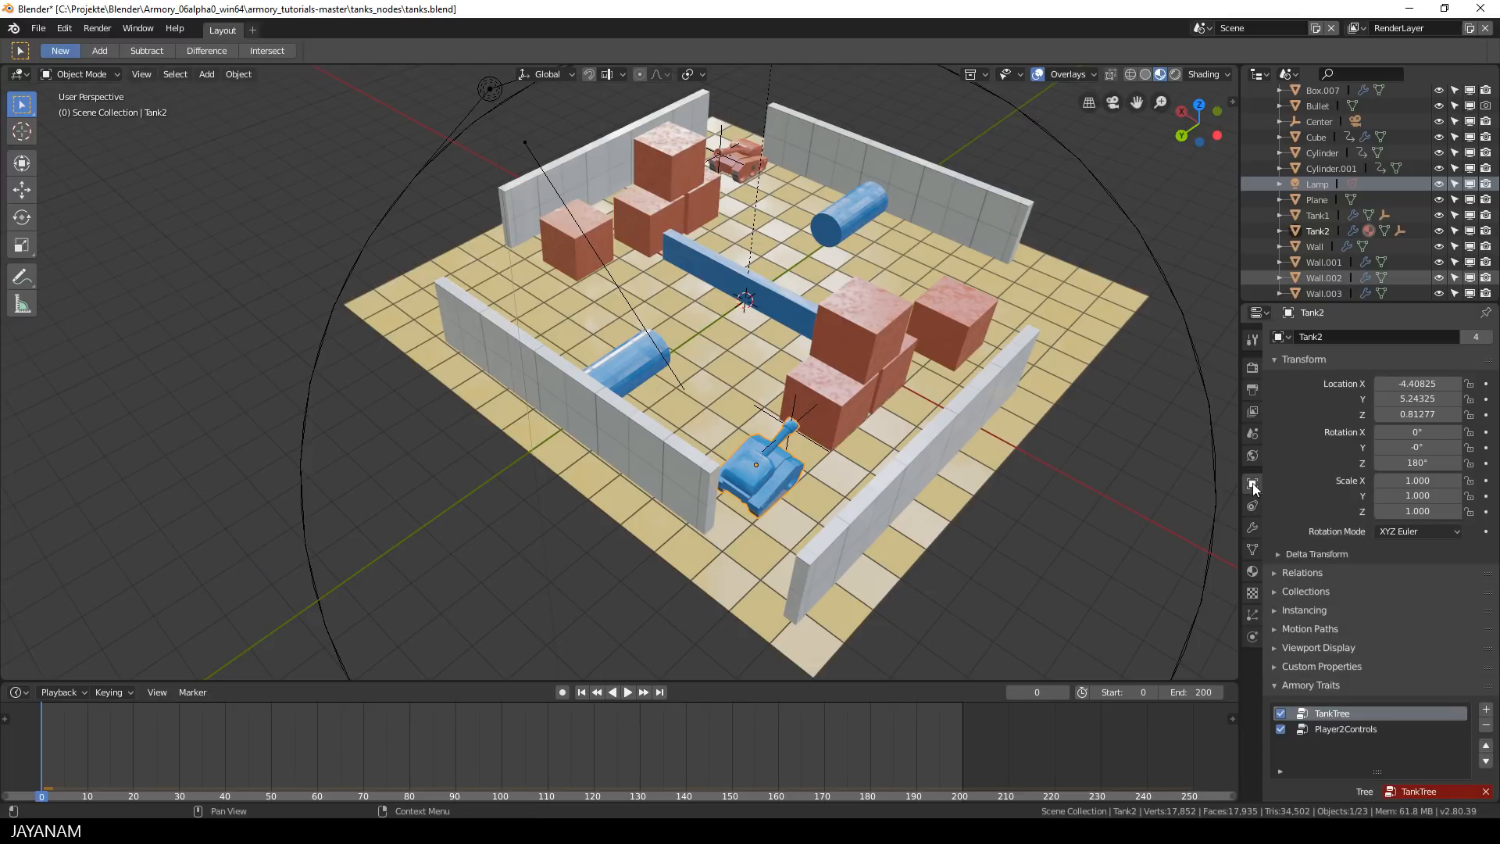
scroll(1476, 630, "down", 3)
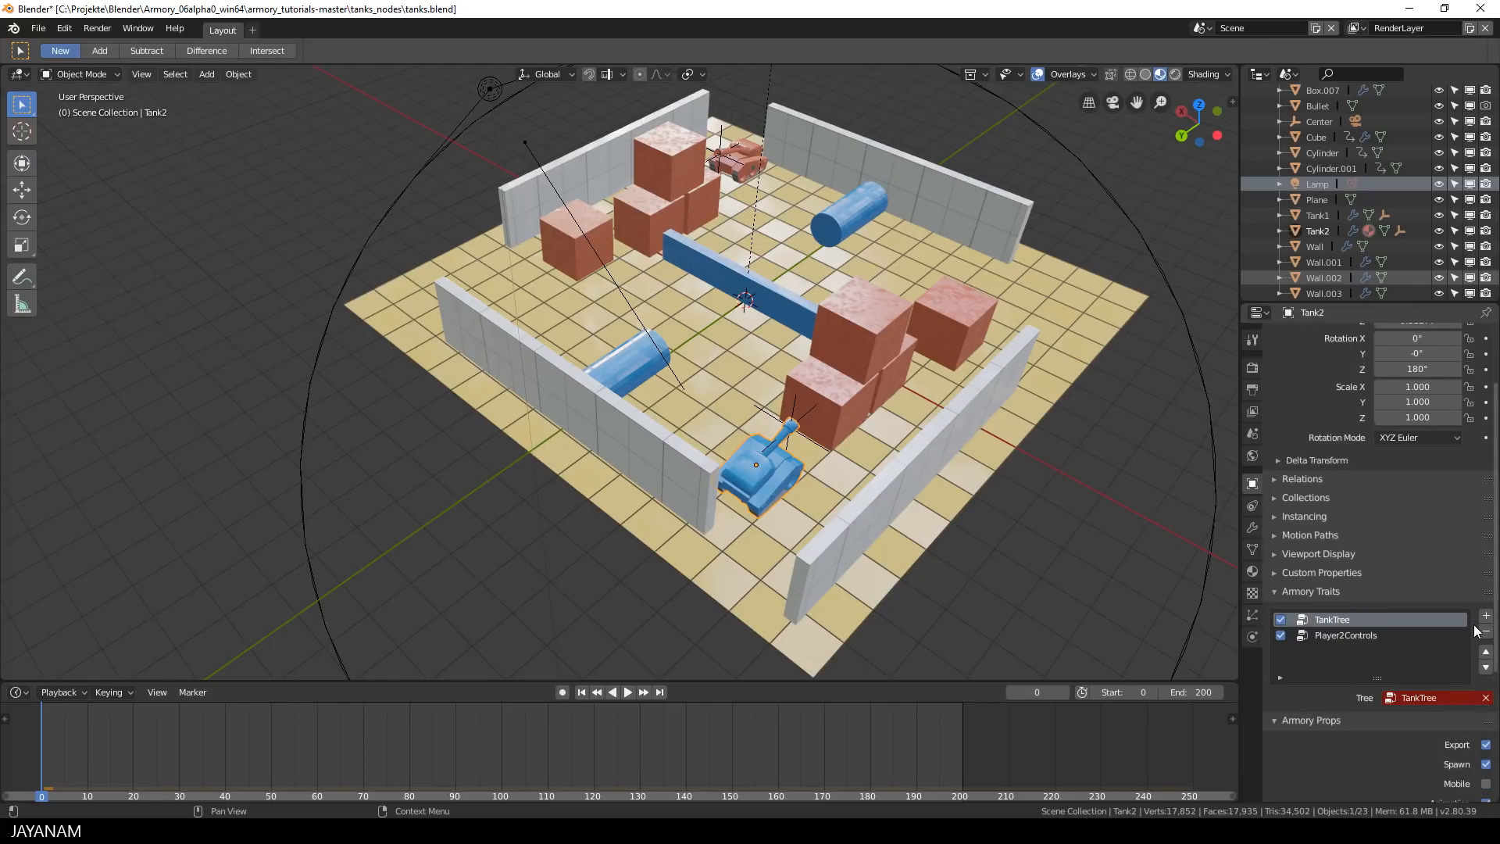
scroll(1477, 630, "down", 1)
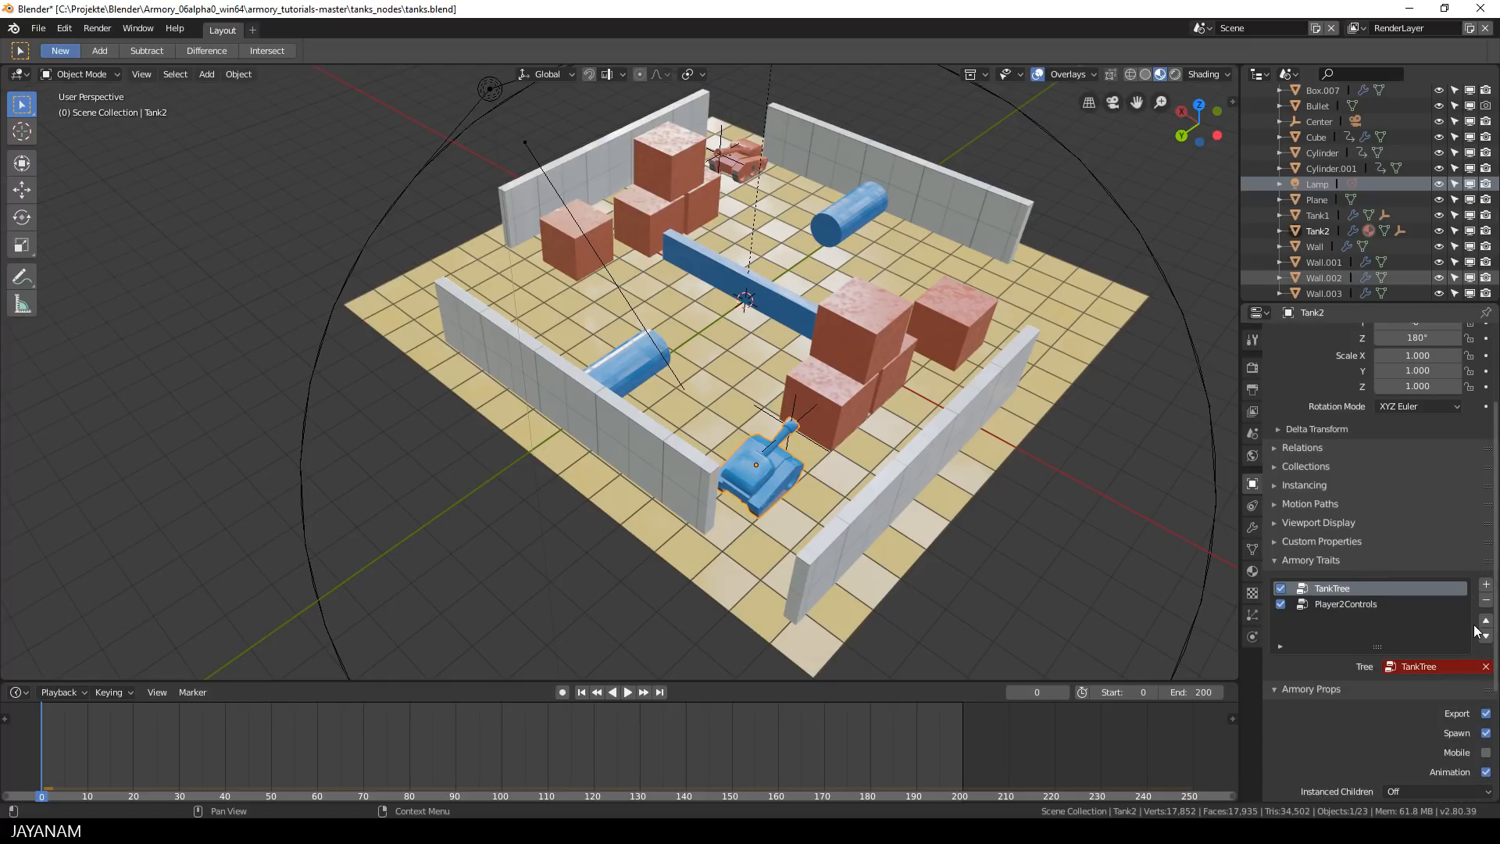
left_click(1328, 602)
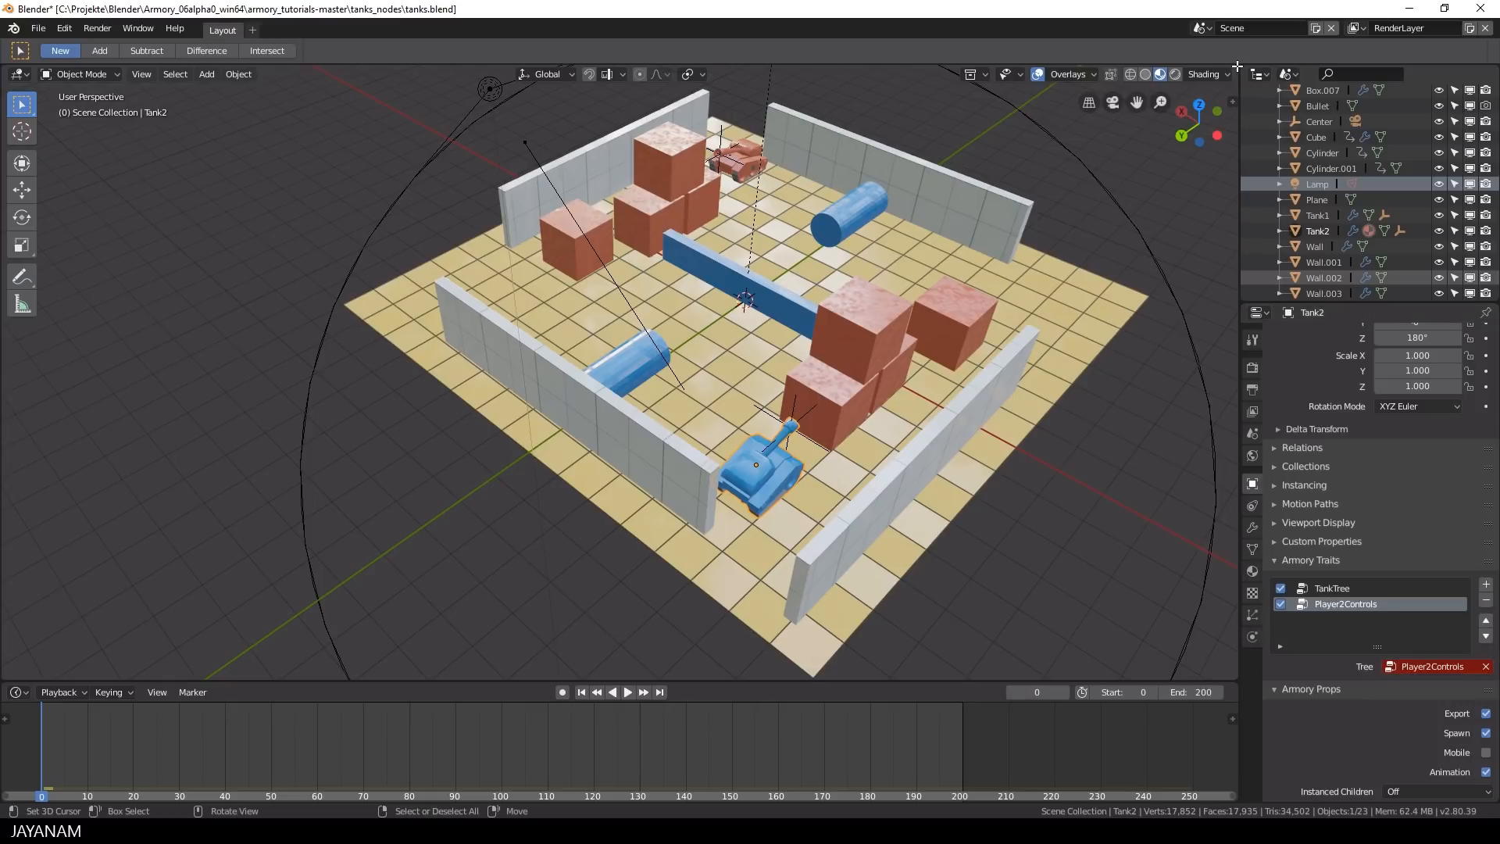
Step: Split the 3D viewport into two areas side by side and change the new one to the Logic Node Editor
left_click_drag(1237, 66, 649, 70)
left_click(737, 73)
left_click(738, 73)
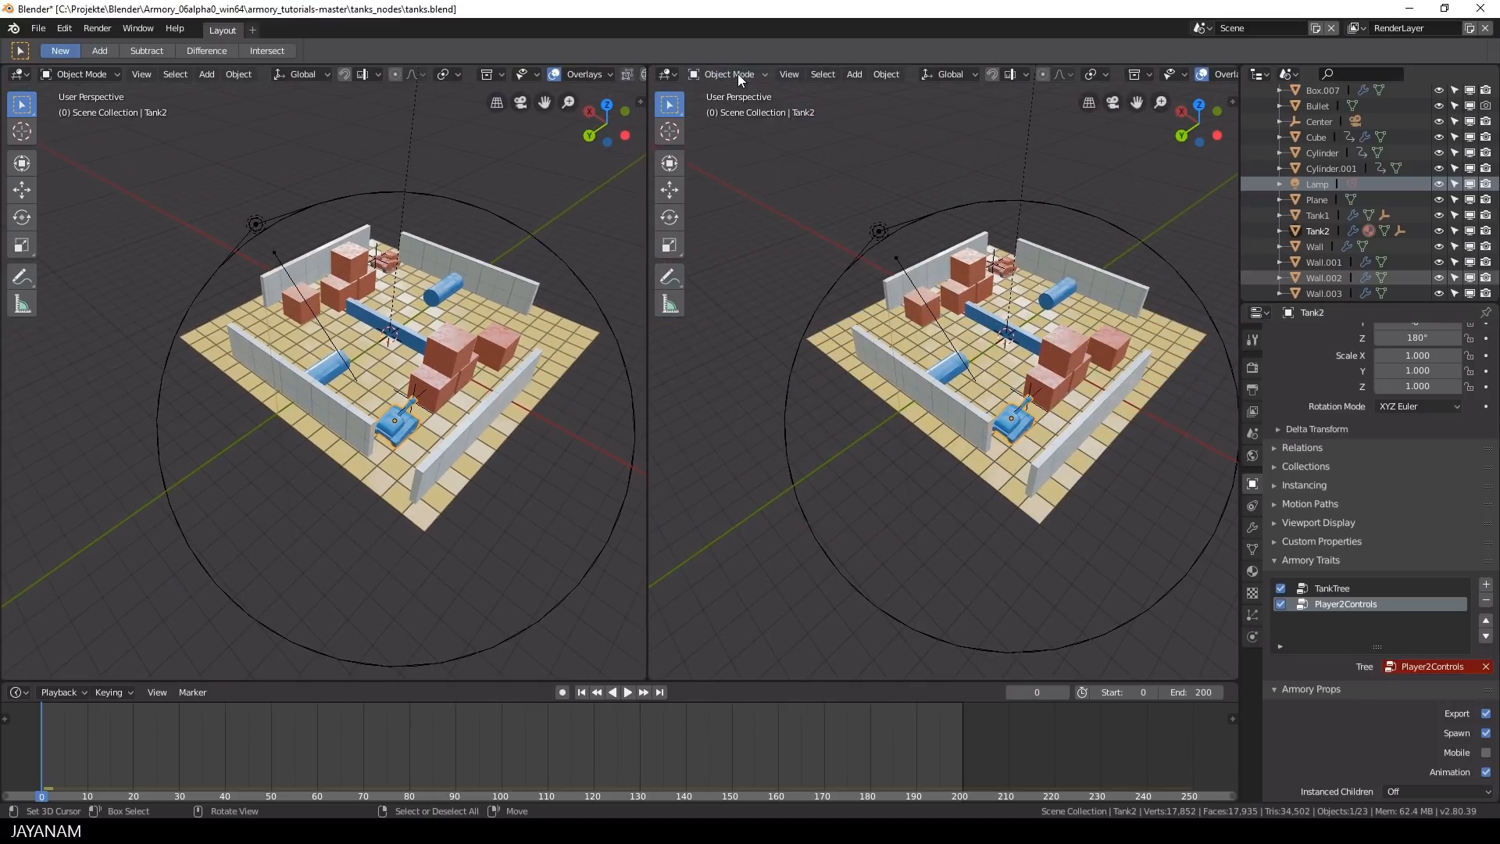
left_click(674, 73)
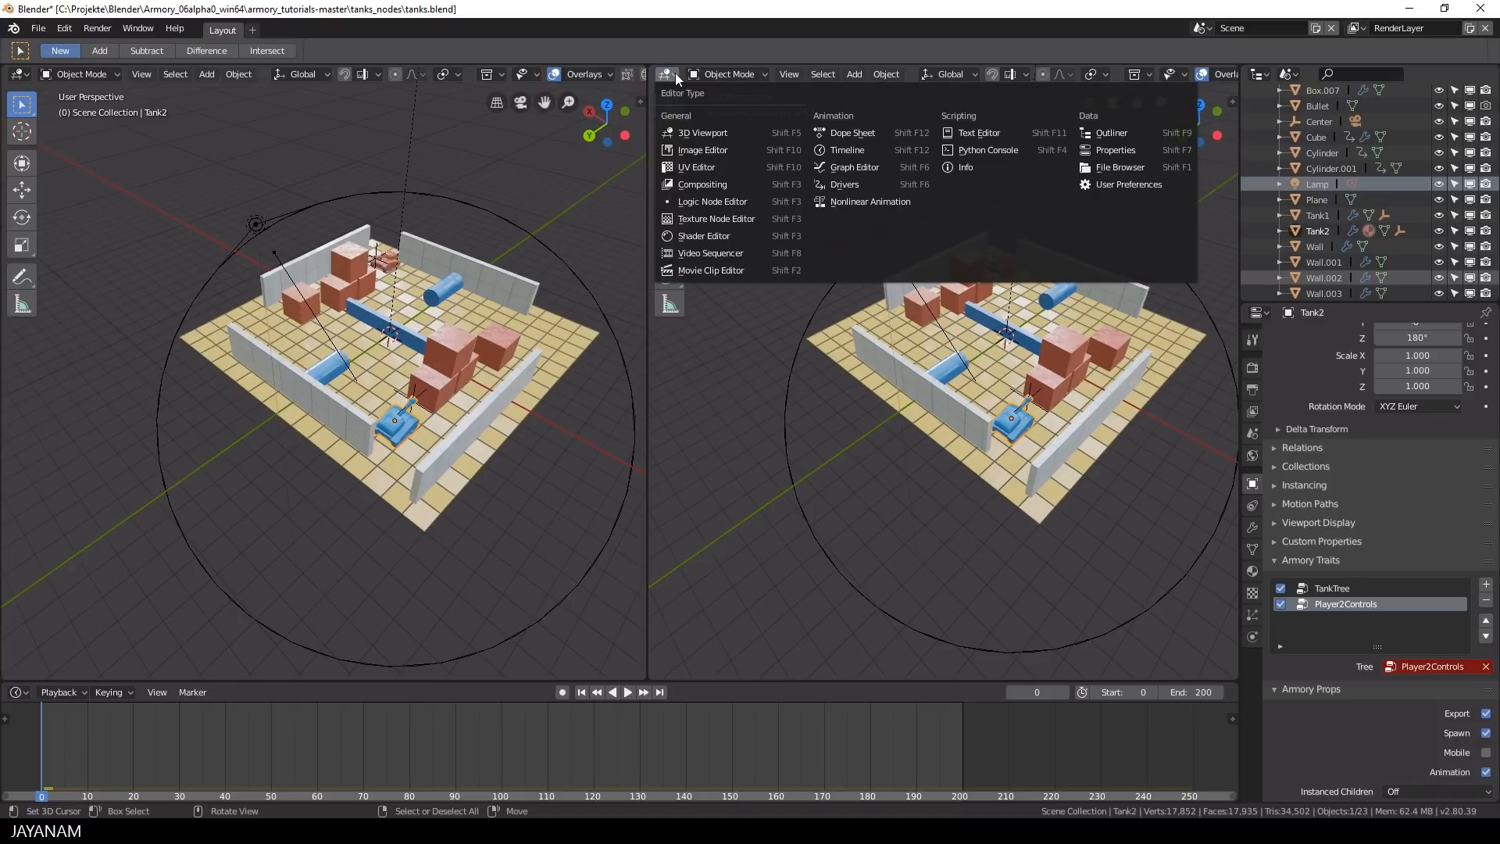
left_click(708, 205)
Step: Load the Player2Controls node tree, hide the node sidebar, and widen the editor so the nodes fit
left_click(875, 74)
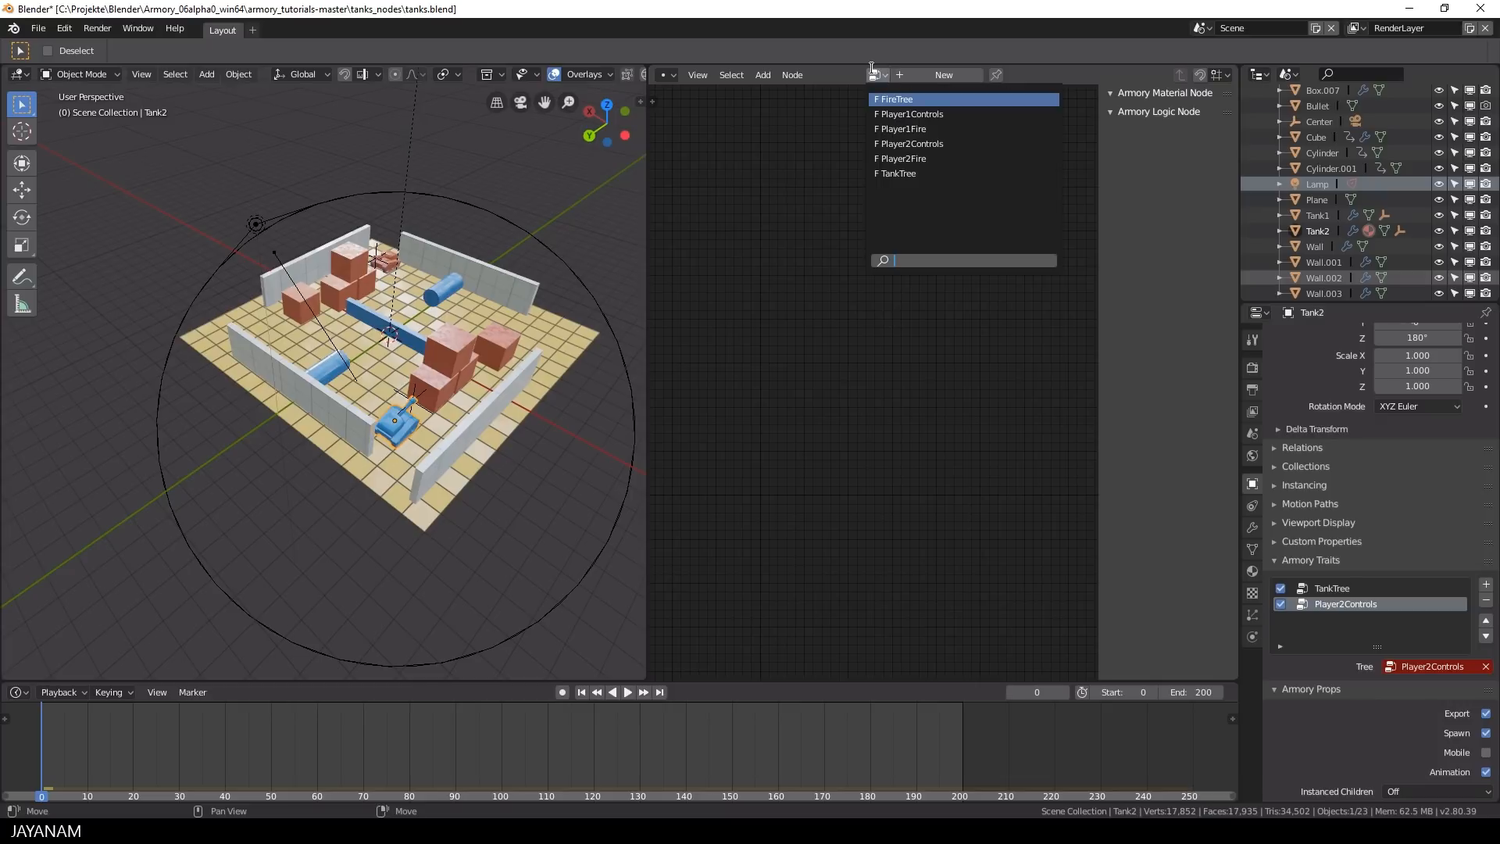
left_click(938, 144)
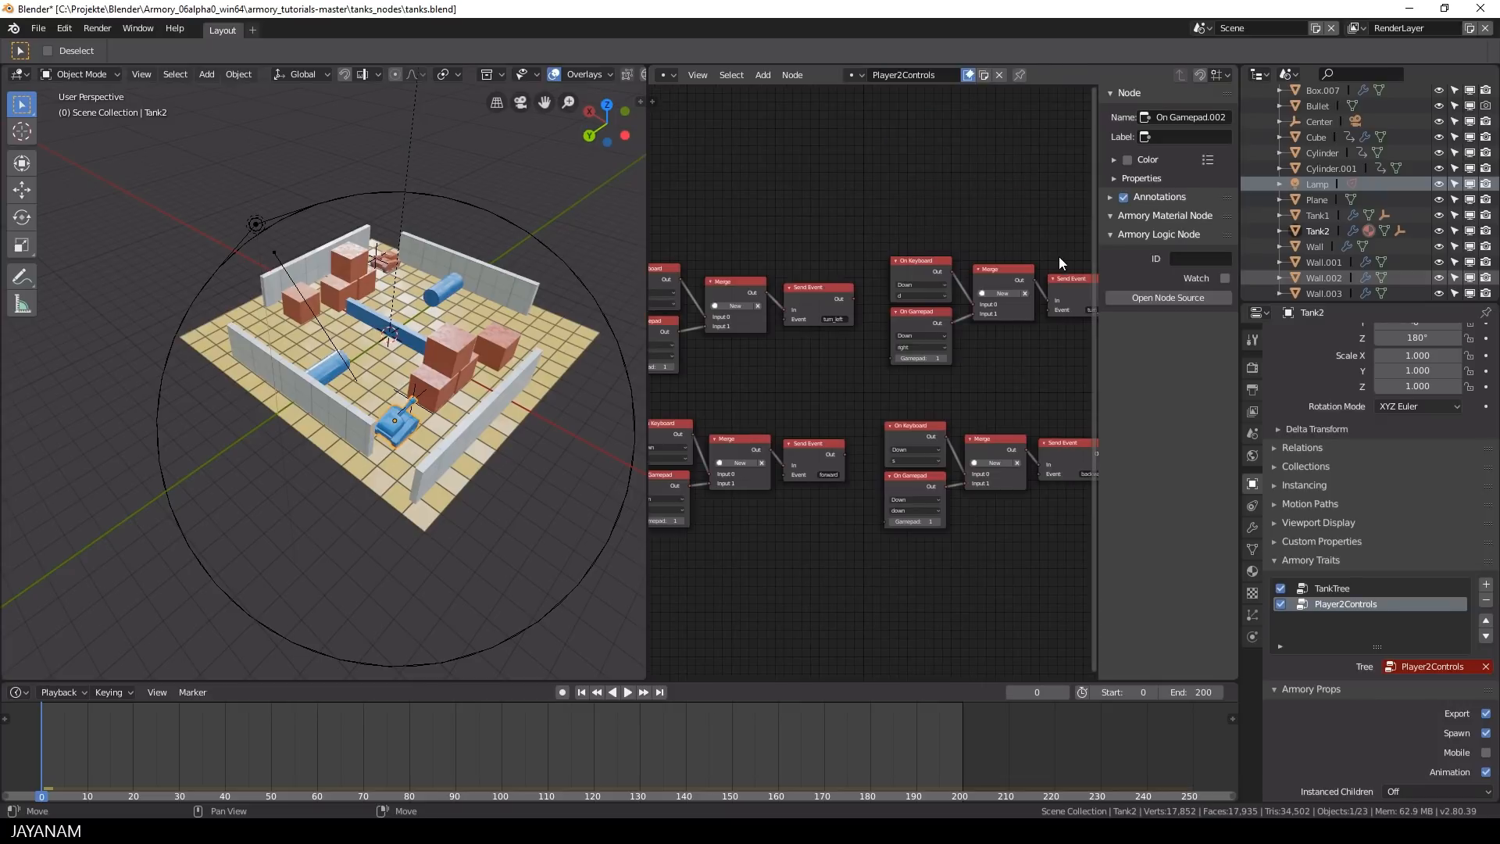
key("n")
left_click_drag(647, 251, 458, 260)
scroll(780, 305, "up", 3)
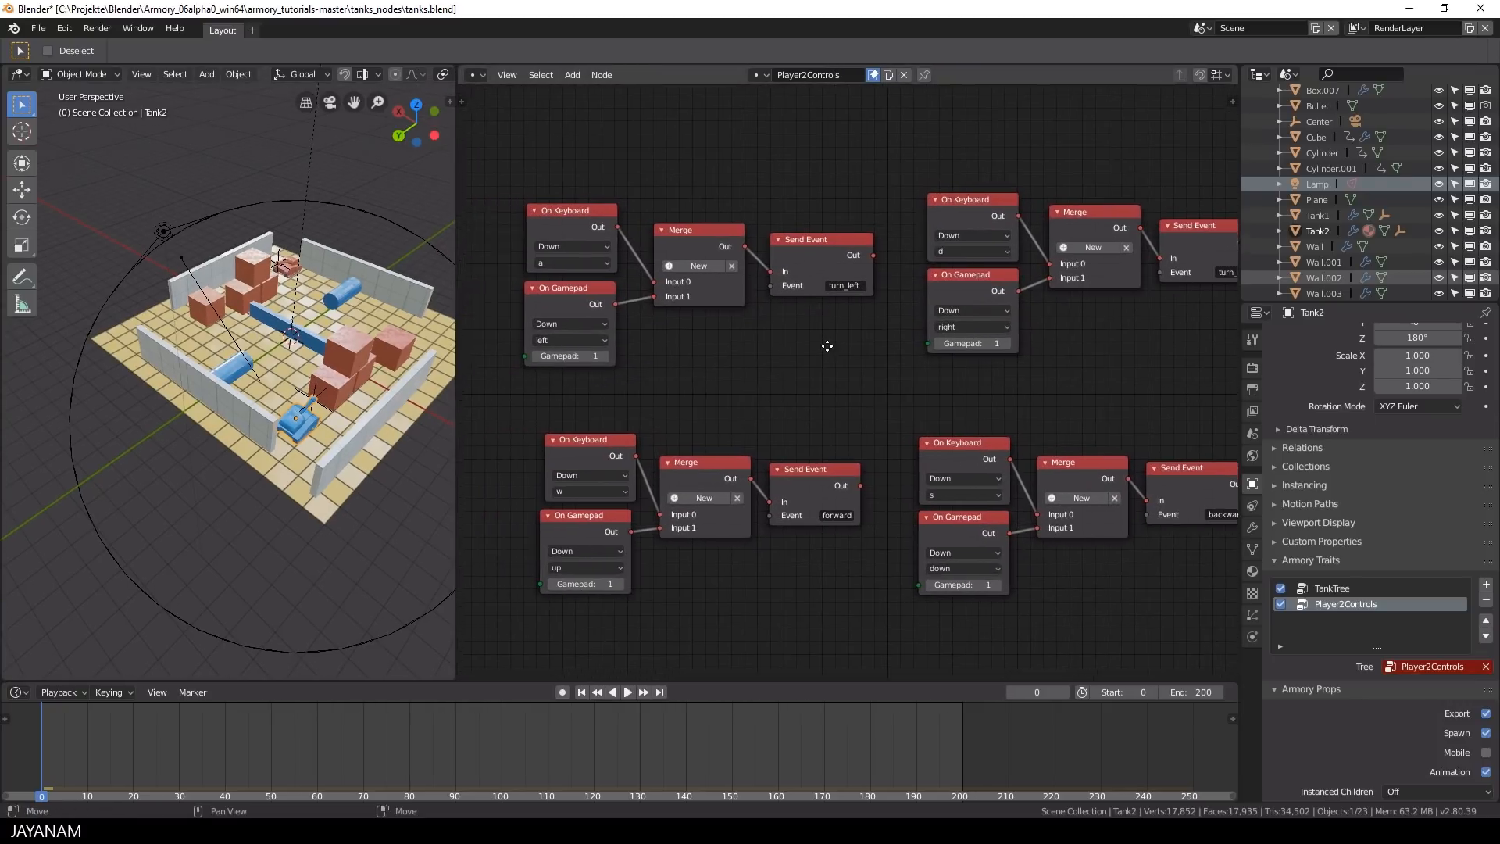
middle_click_drag(827, 346, 807, 328)
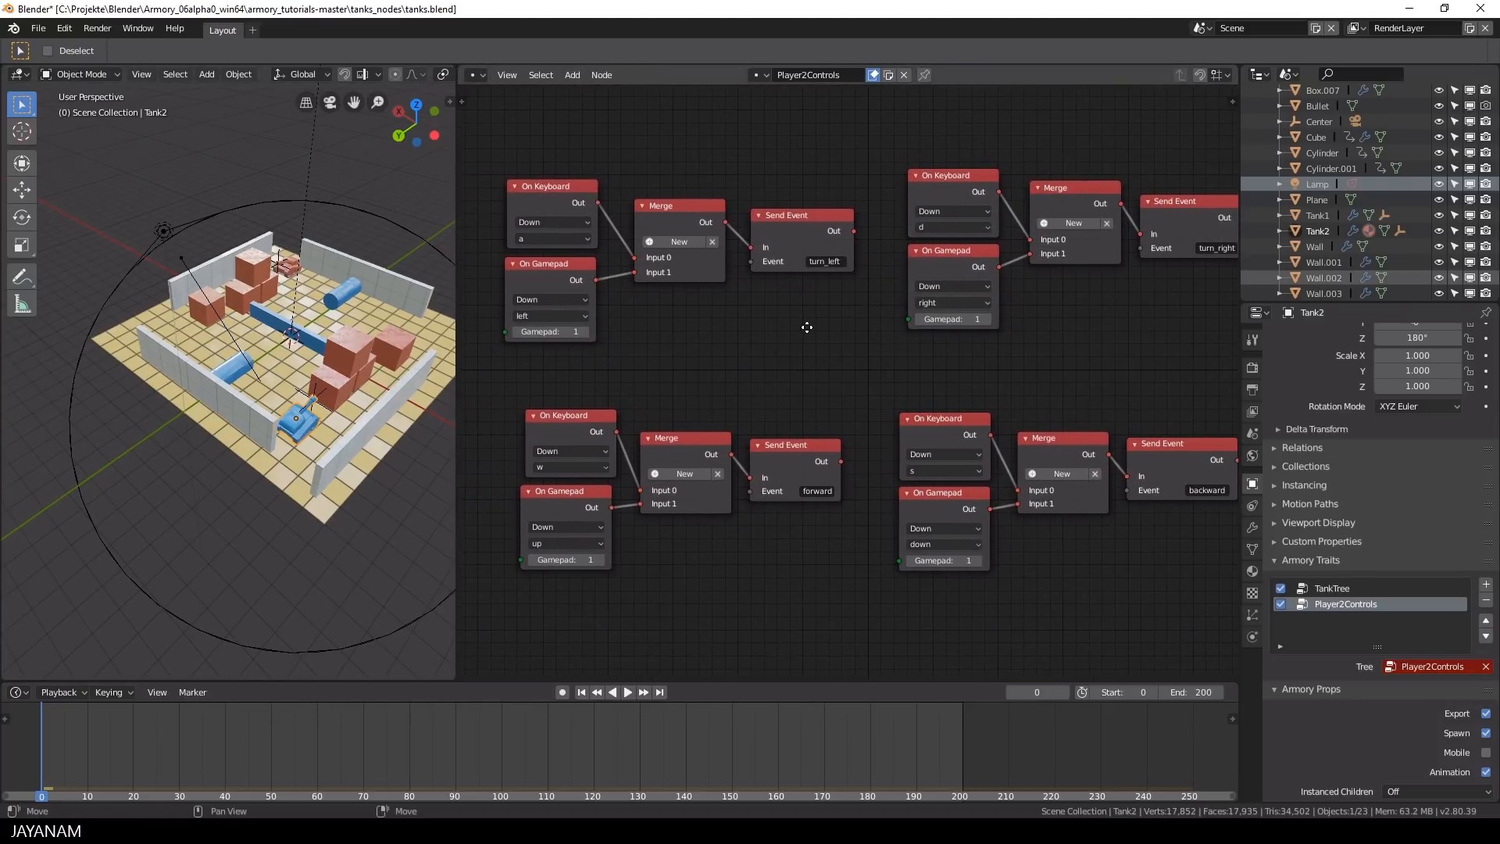
Step: Examine the On Keyboard, On Gamepad and Send Event nodes that handle the tank's turning and movement
left_click(541, 195)
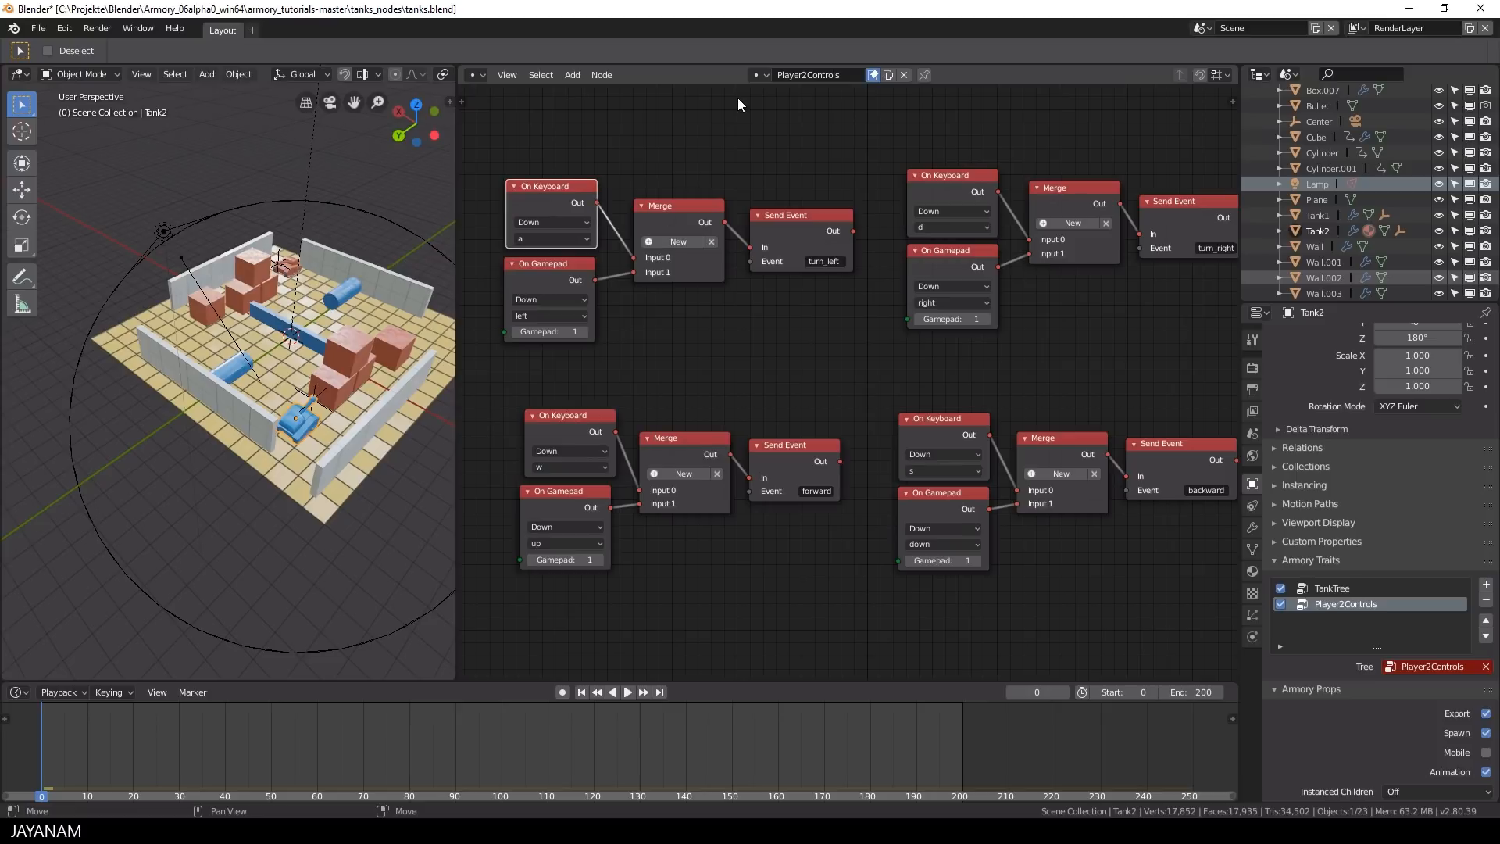
left_click(538, 263)
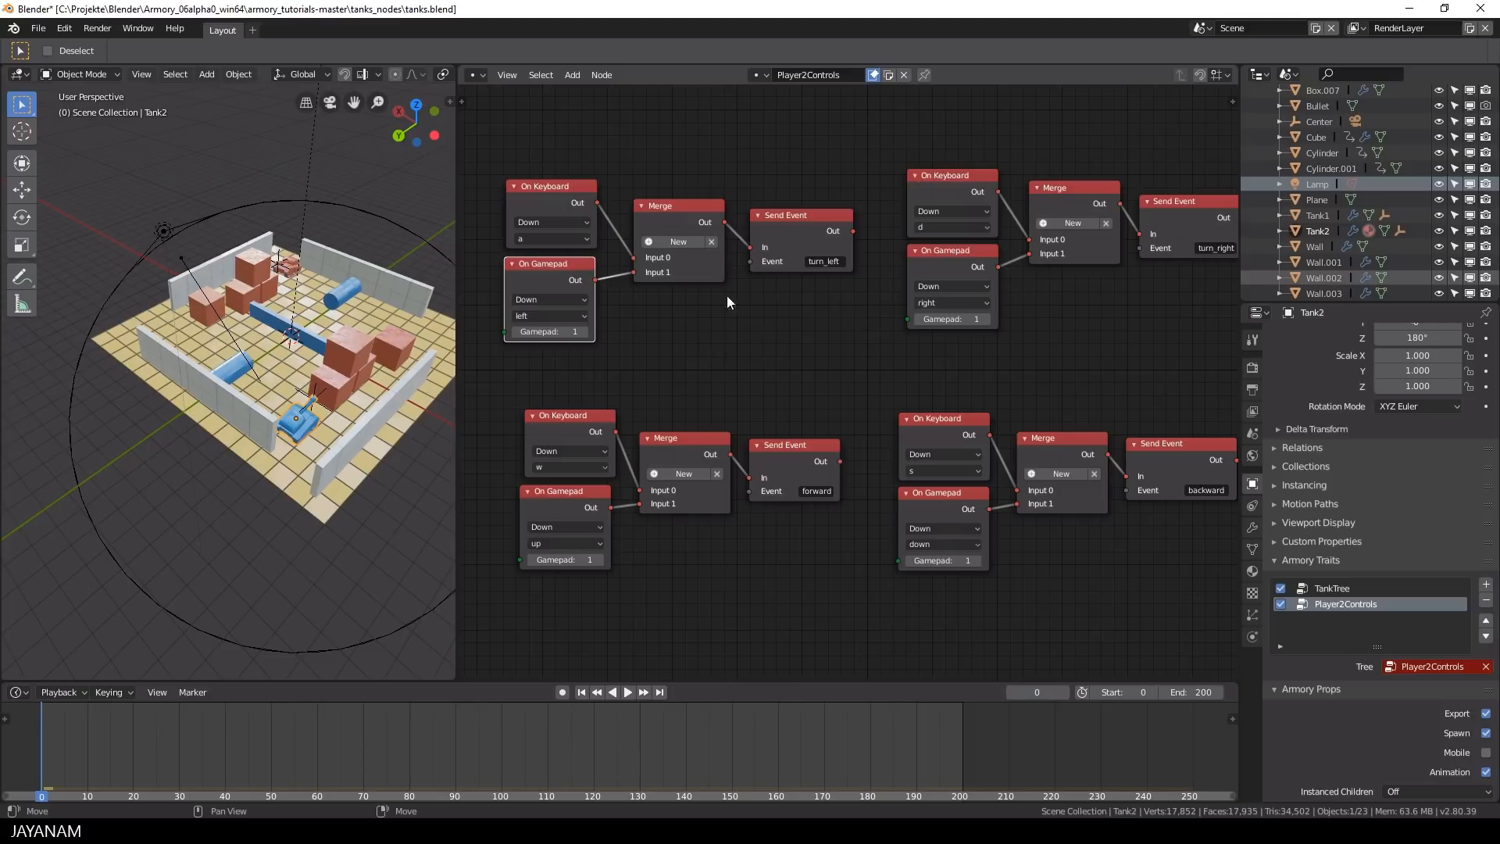
left_click(776, 236)
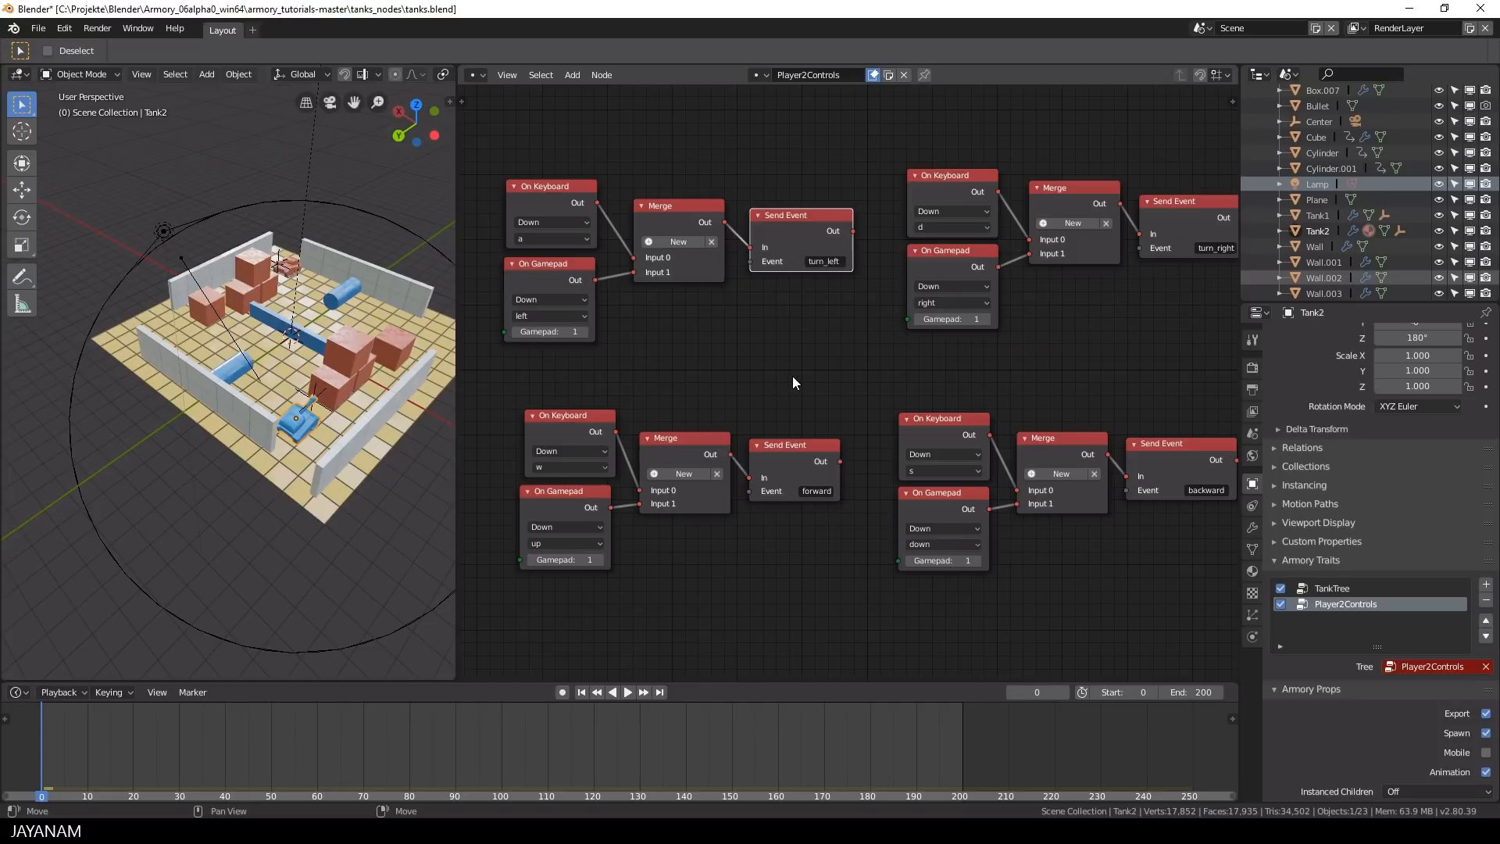
scroll(790, 372, "down", 2, "shift")
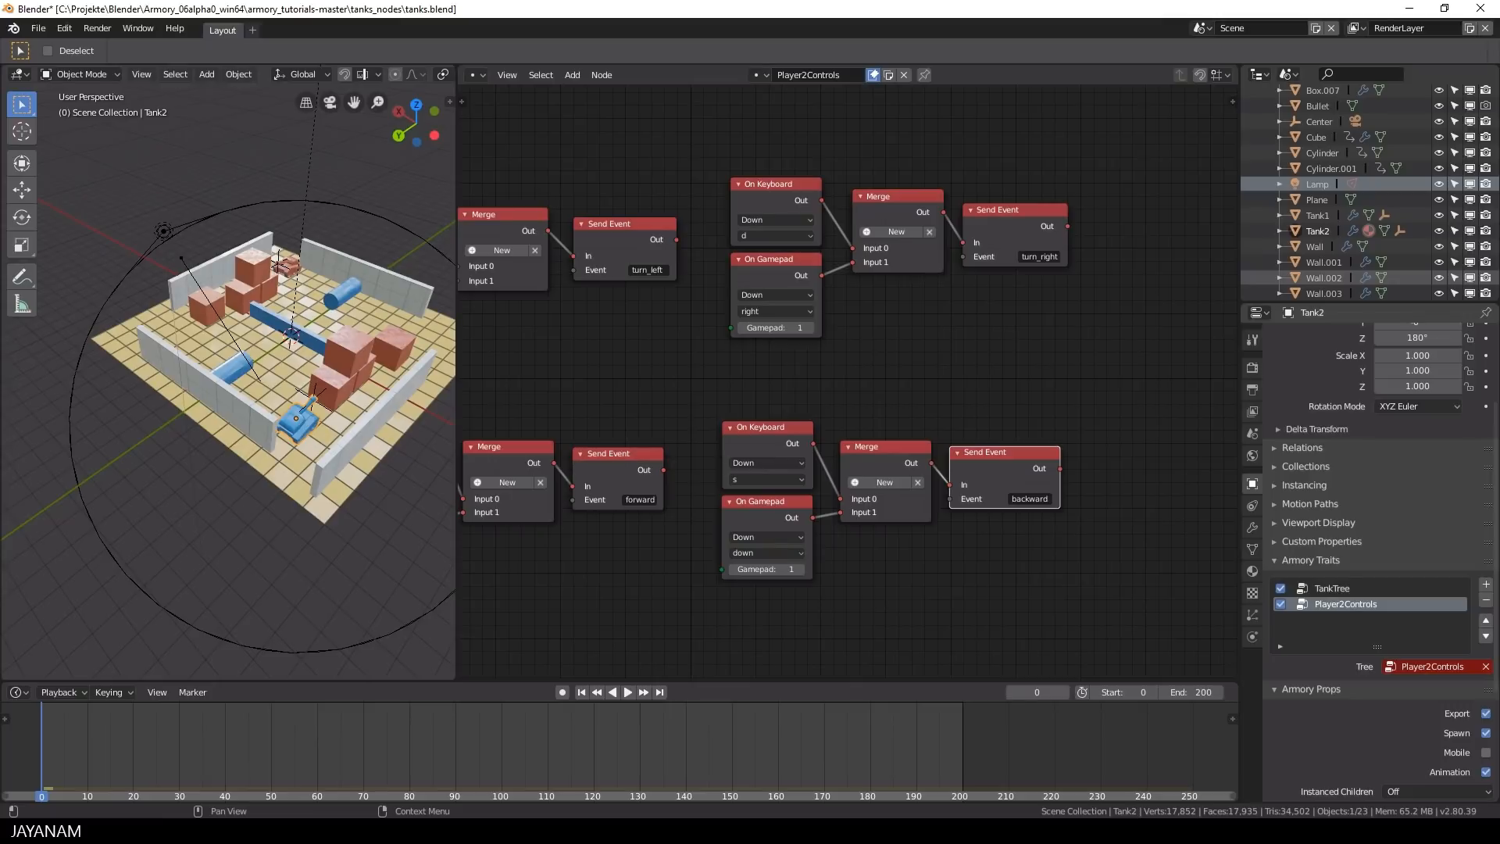
left_click(1034, 213)
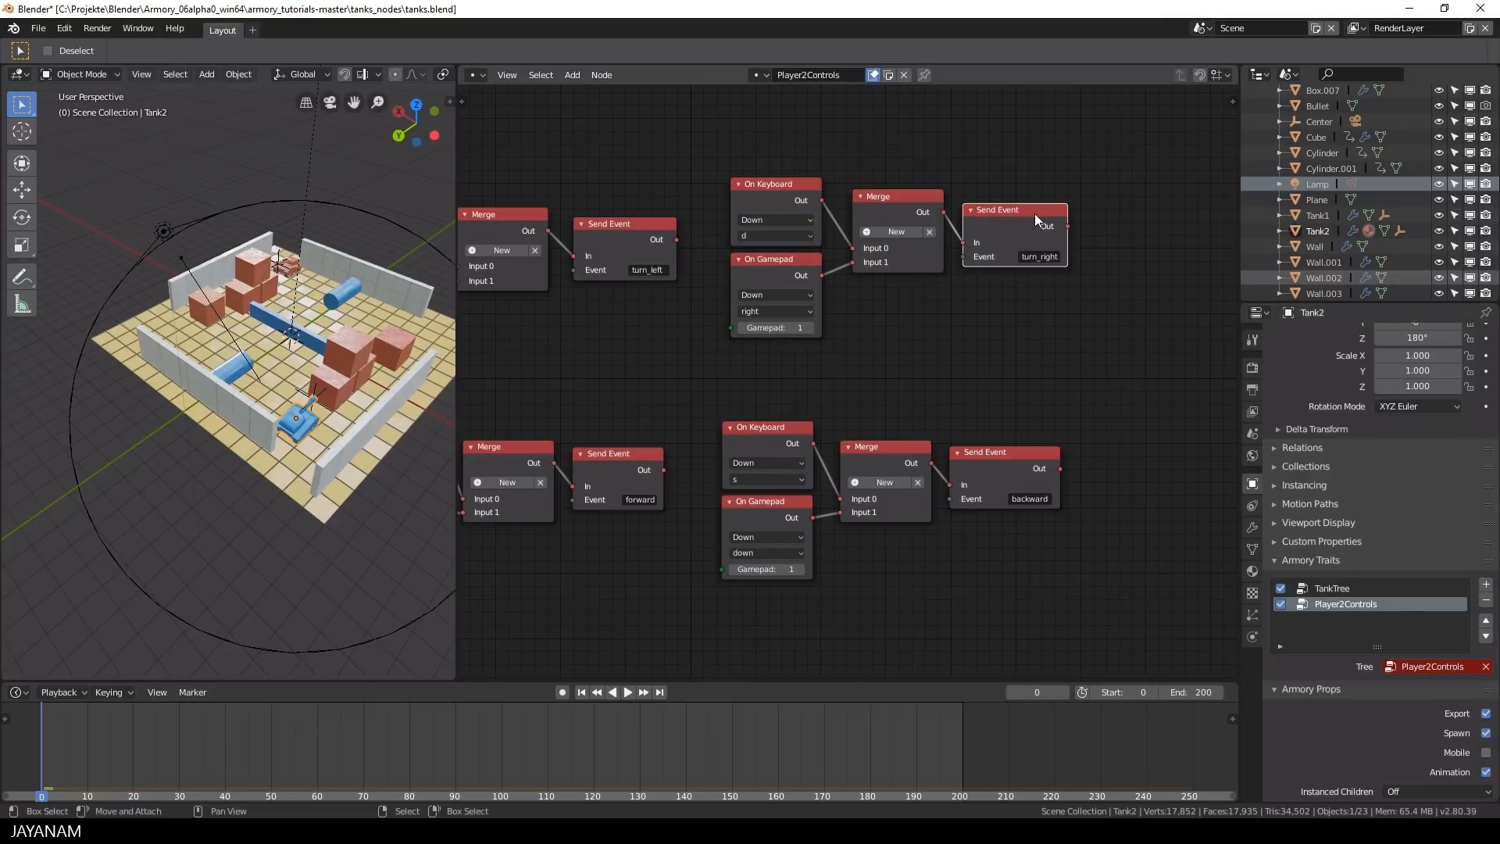
Step: Load the TankTree node tree and examine the On Event and Rotate Object nodes of its turn_left group
left_click(759, 75)
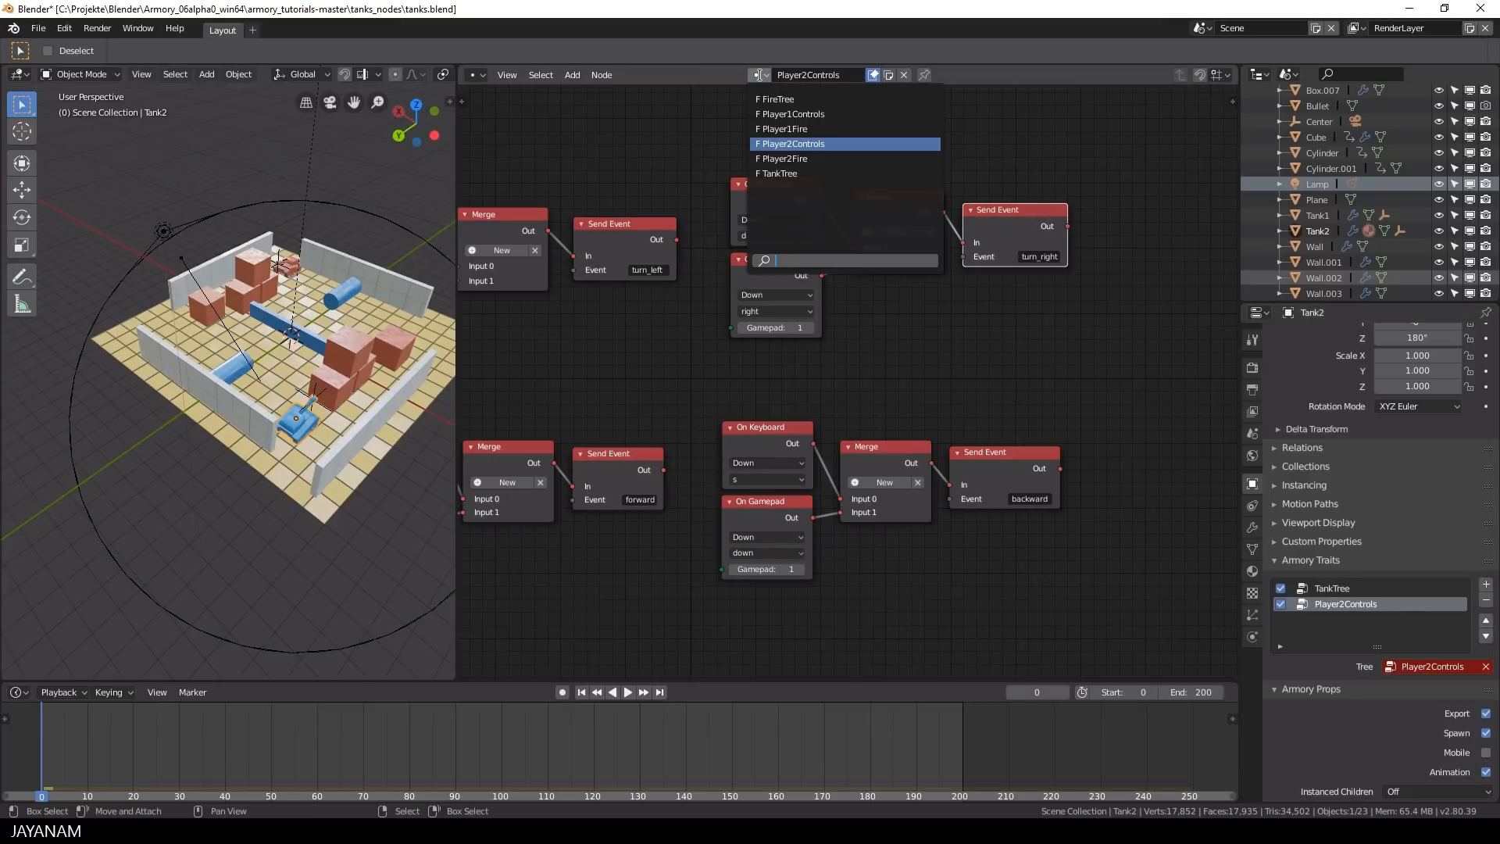
left_click(807, 173)
middle_click_drag(730, 353, 771, 161)
middle_click_drag(766, 244, 799, 184)
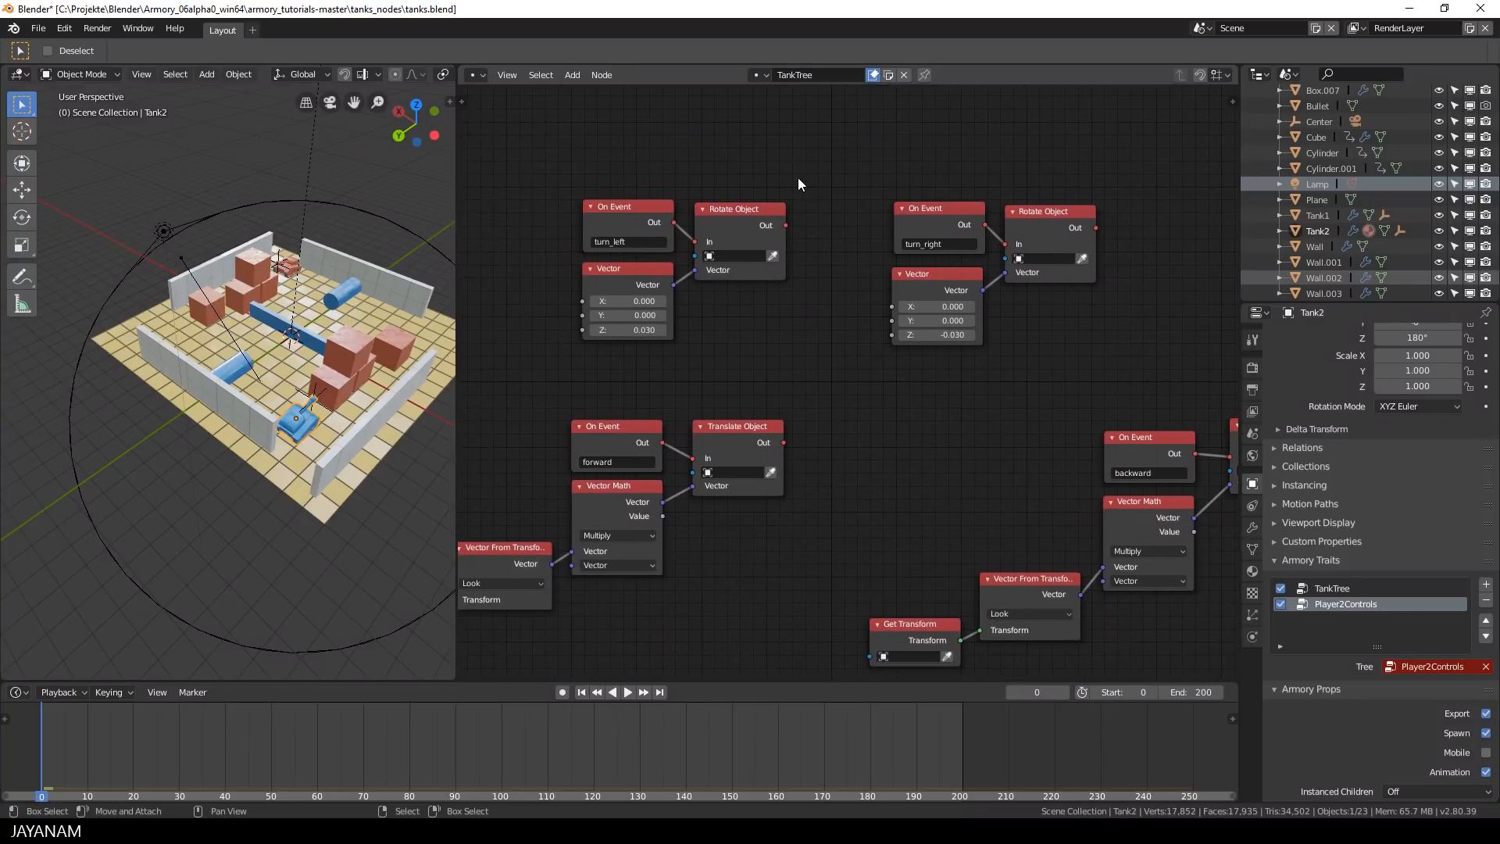
left_click(627, 222)
left_click(737, 232)
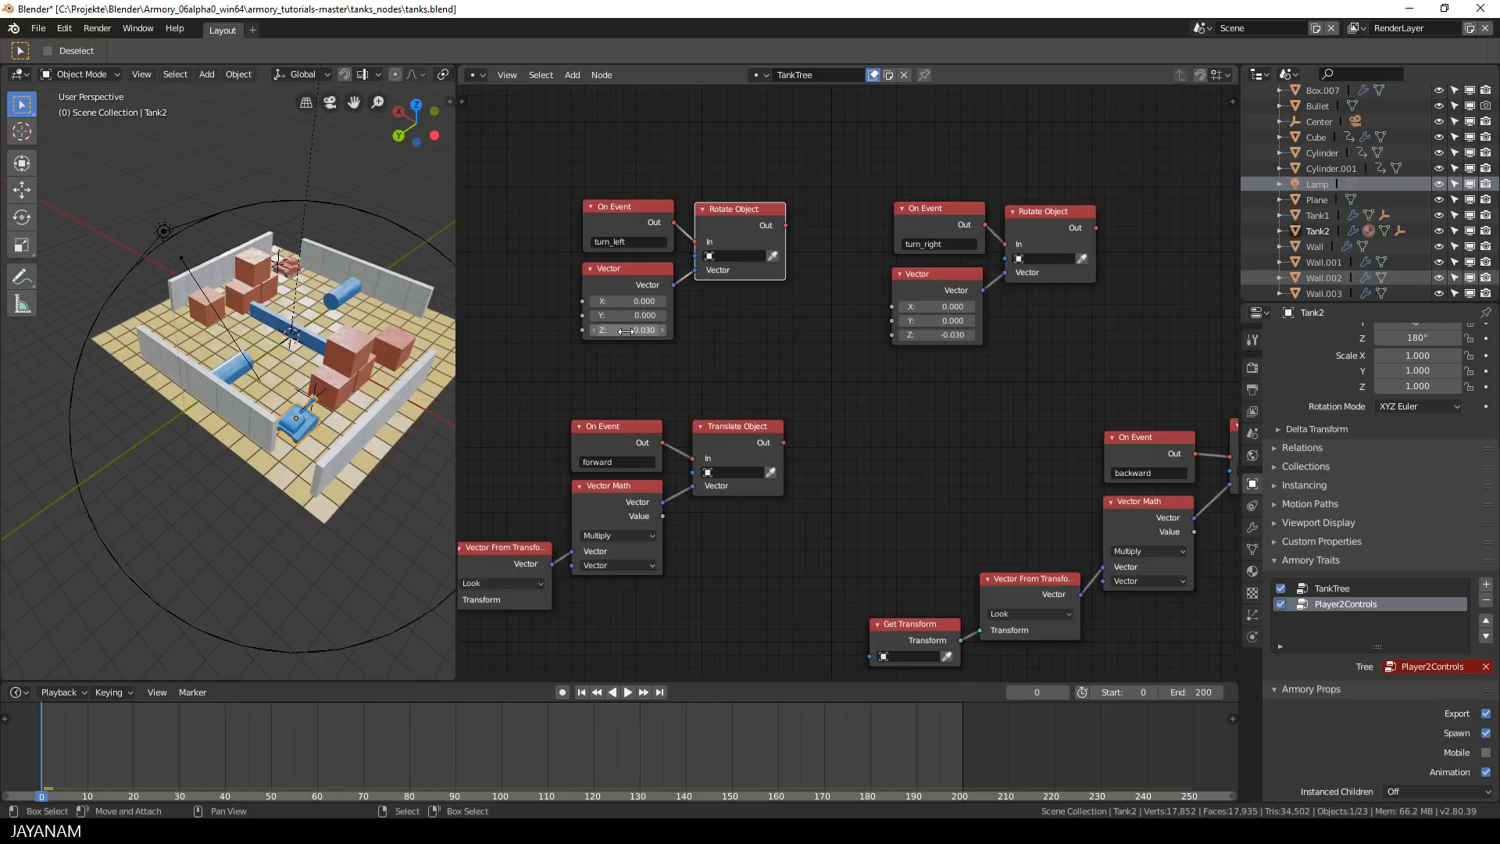
Step: Examine the On Event, Translate Object, Vector From Transform and Vector Math nodes that move the tank forward
left_click(621, 443)
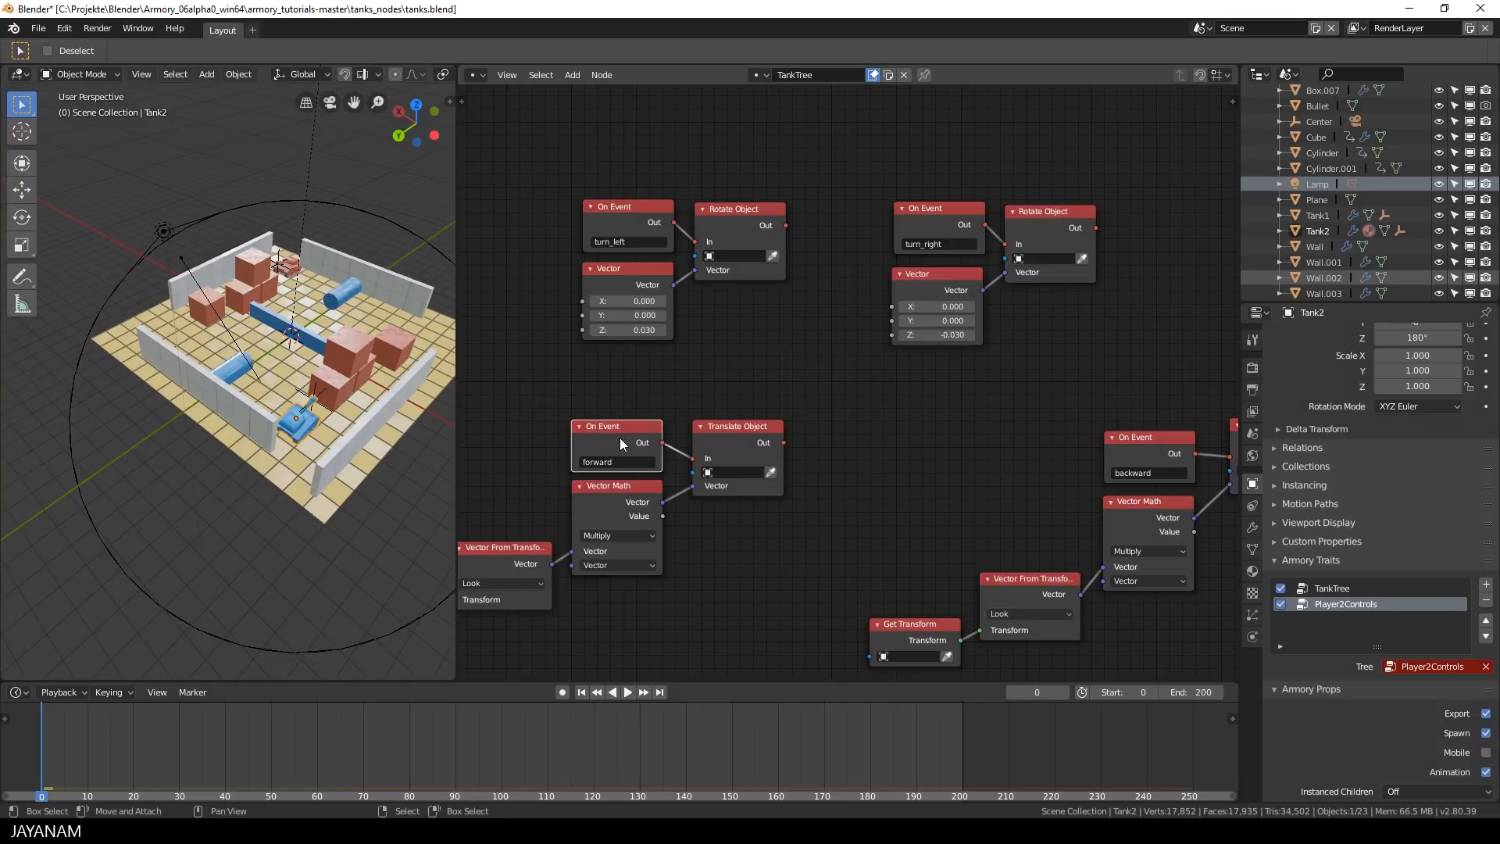
middle_click_drag(729, 453, 841, 372)
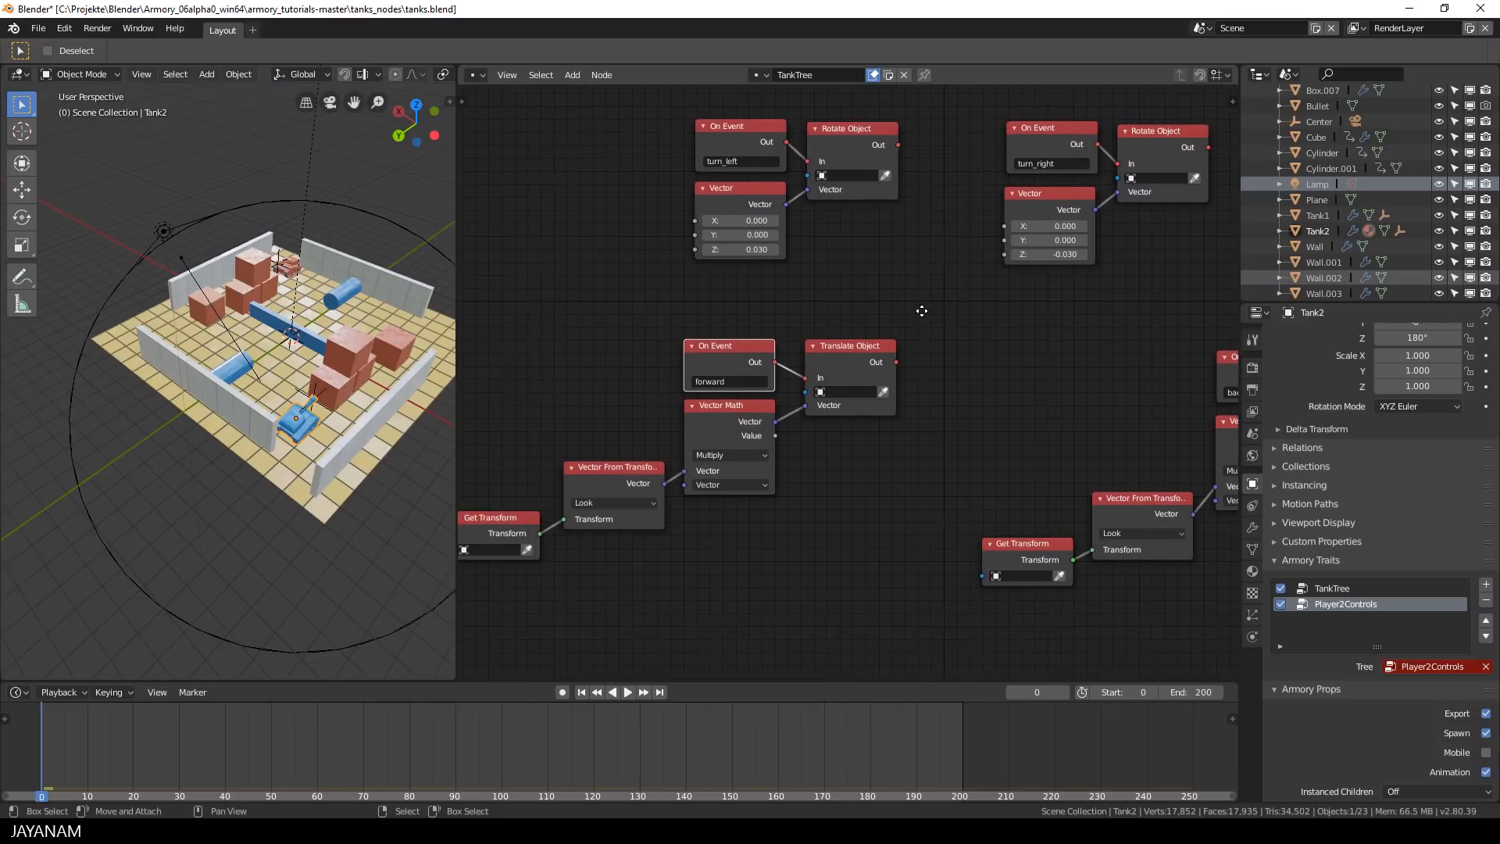
left_click(841, 367)
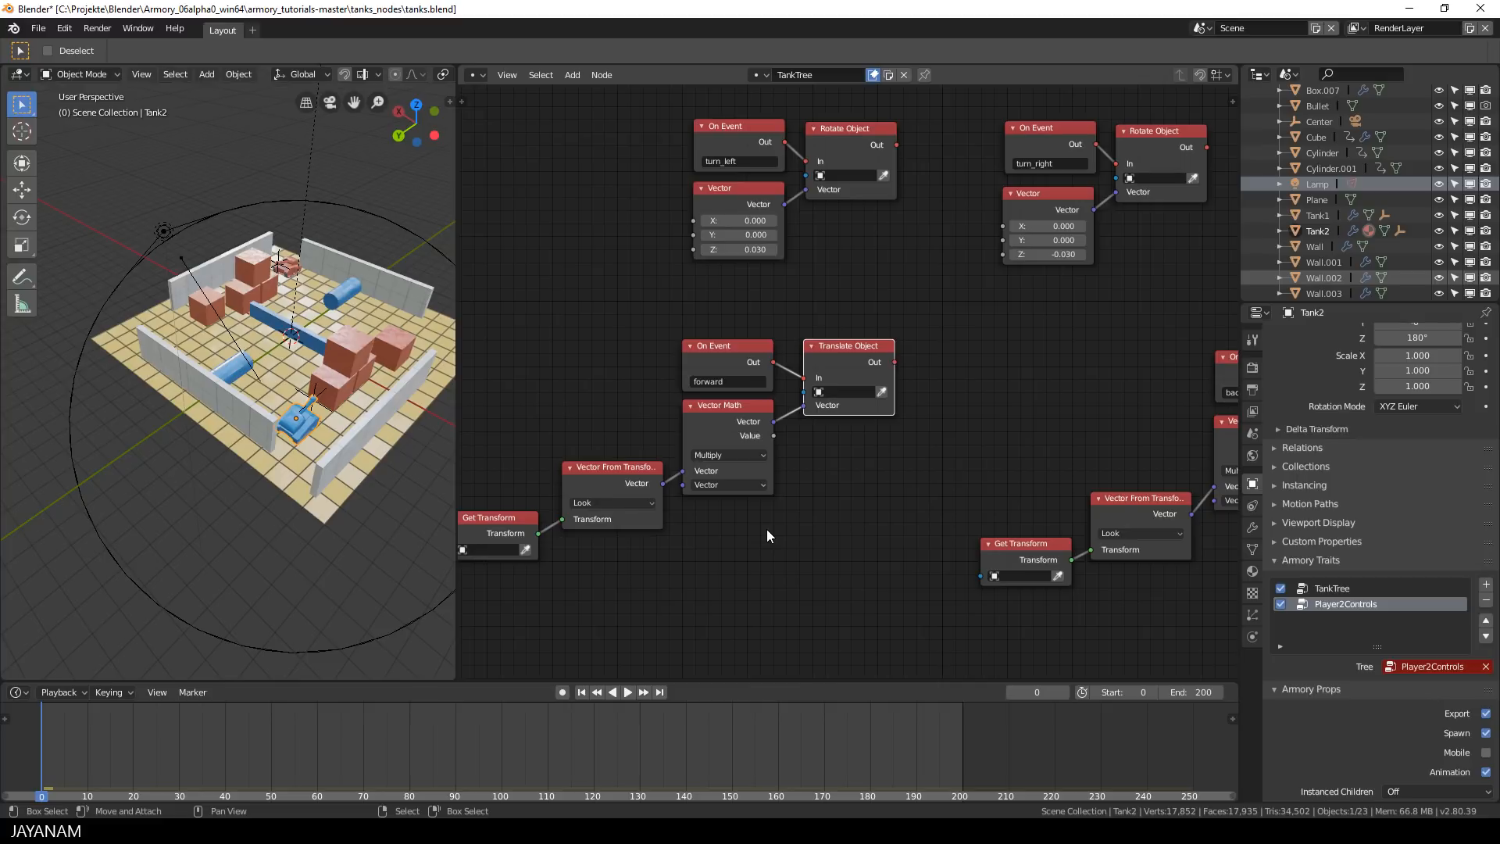
middle_click_drag(766, 536, 820, 497)
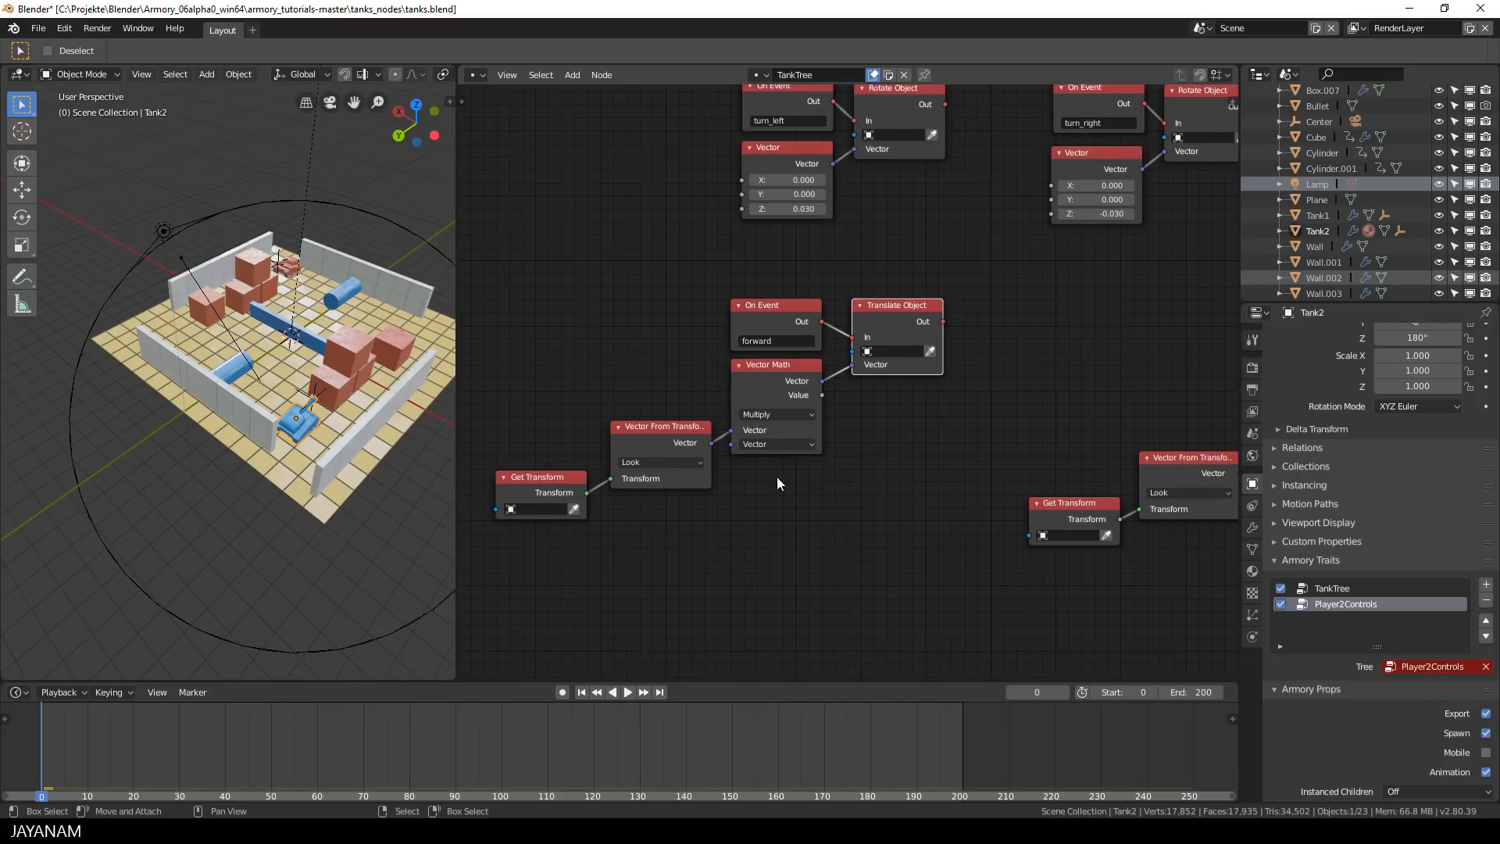
left_click(650, 443)
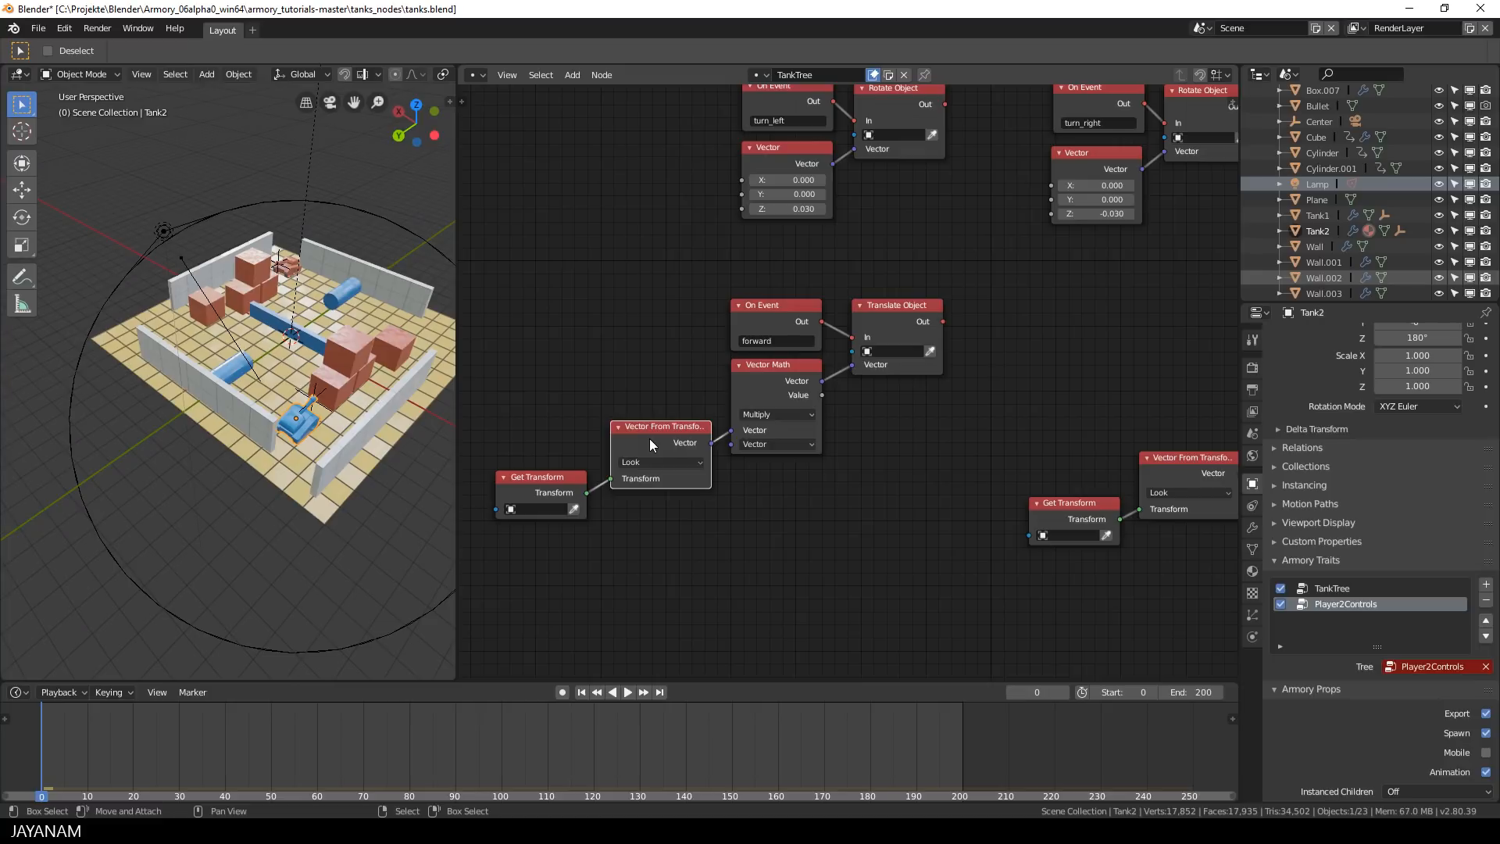
left_click(772, 384)
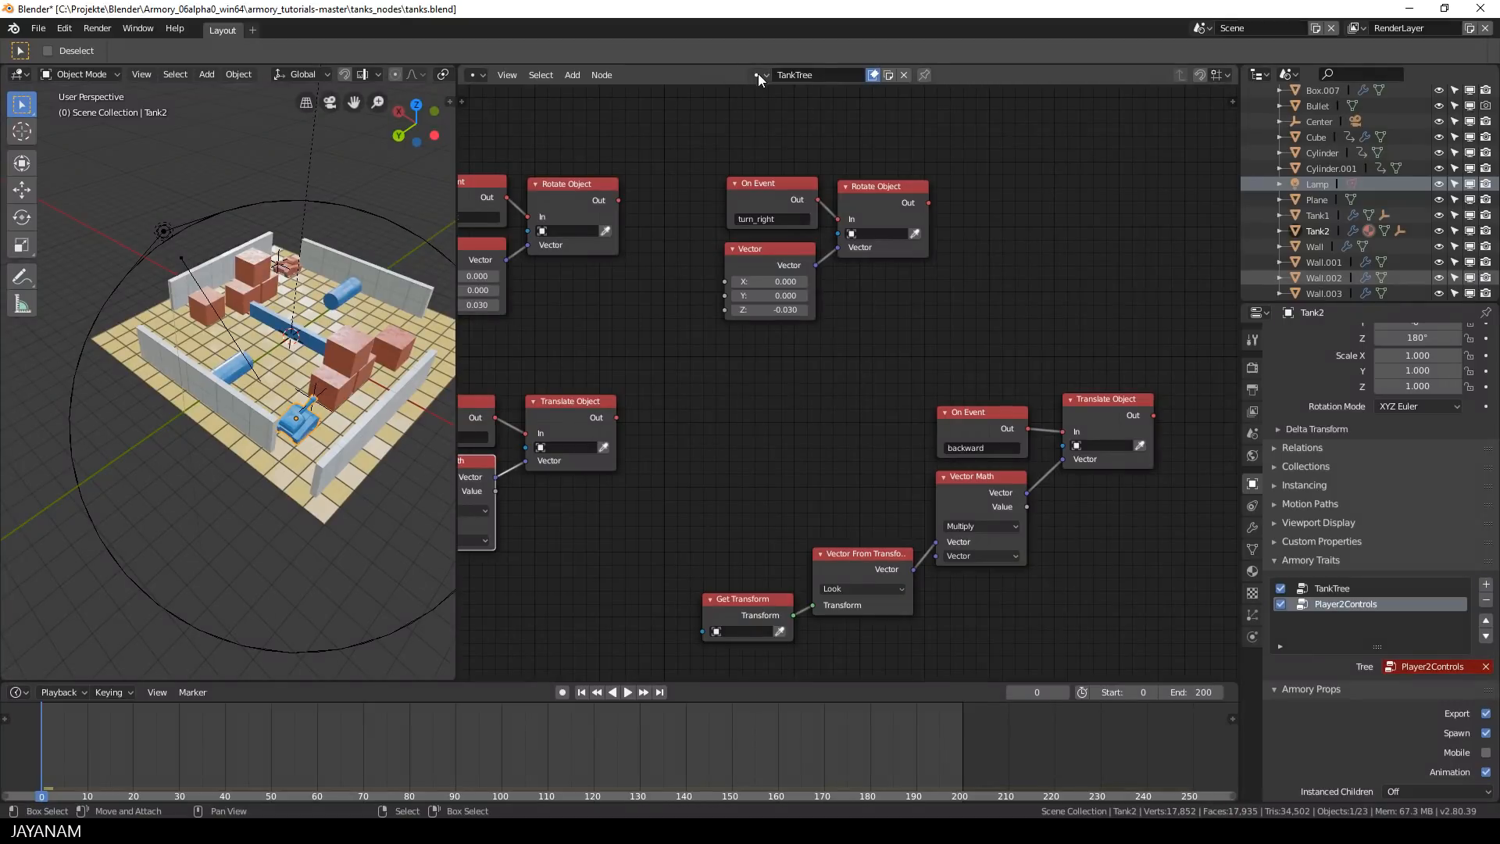
Step: Load the Player2Fire node tree and bring its keyboard, gamepad and Send Event nodes into clear view
left_click(757, 74)
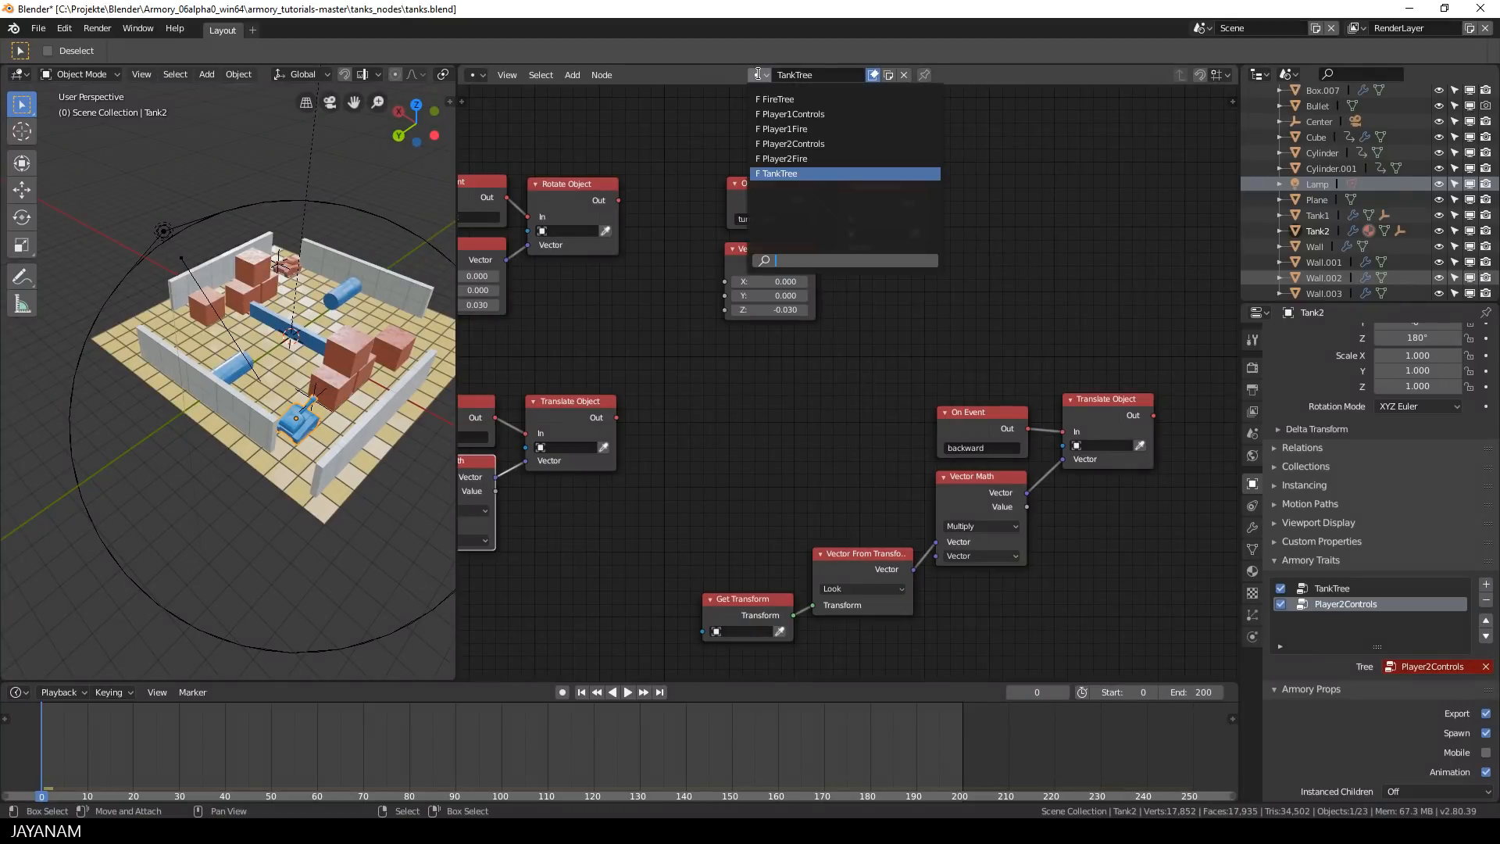
left_click(801, 157)
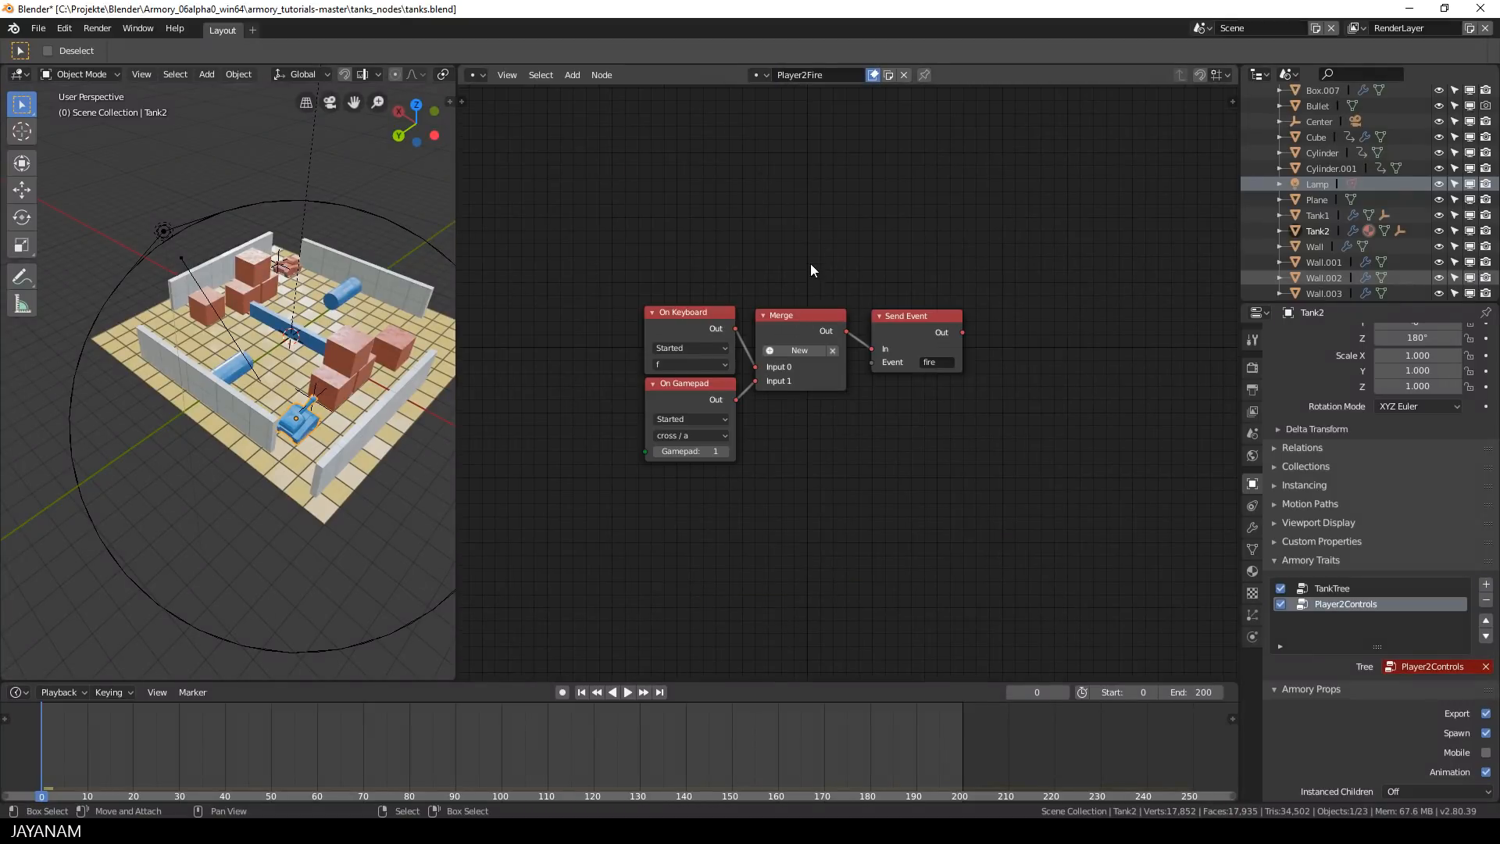
middle_click_drag(810, 264, 878, 242)
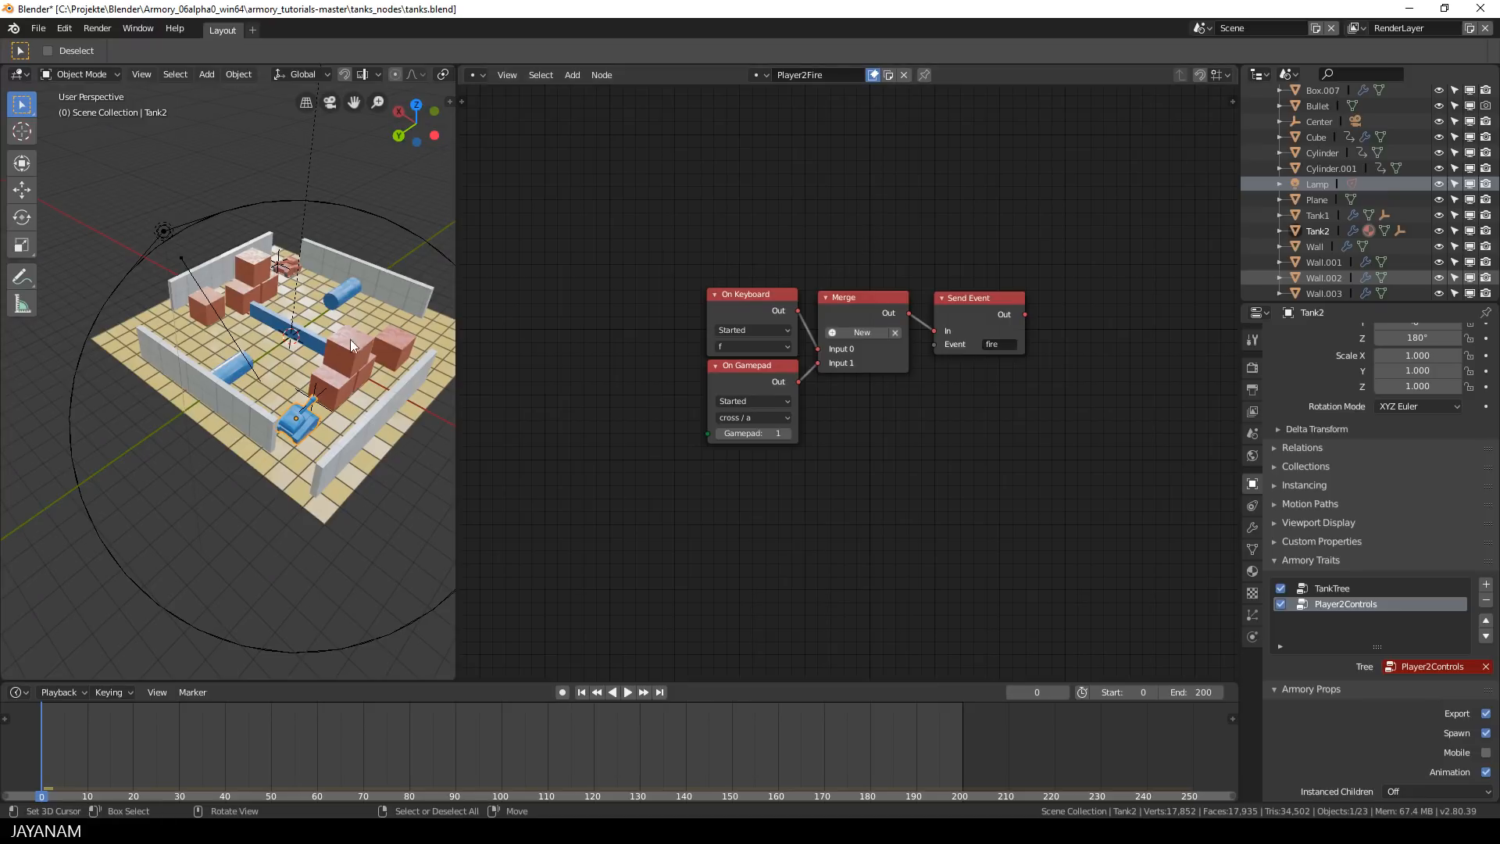
Step: Expand Tank2 in the scene hierarchy and select its child empty Tank2Fire
middle_click_drag(400, 396, 355, 378)
scroll(354, 378, "up", 3)
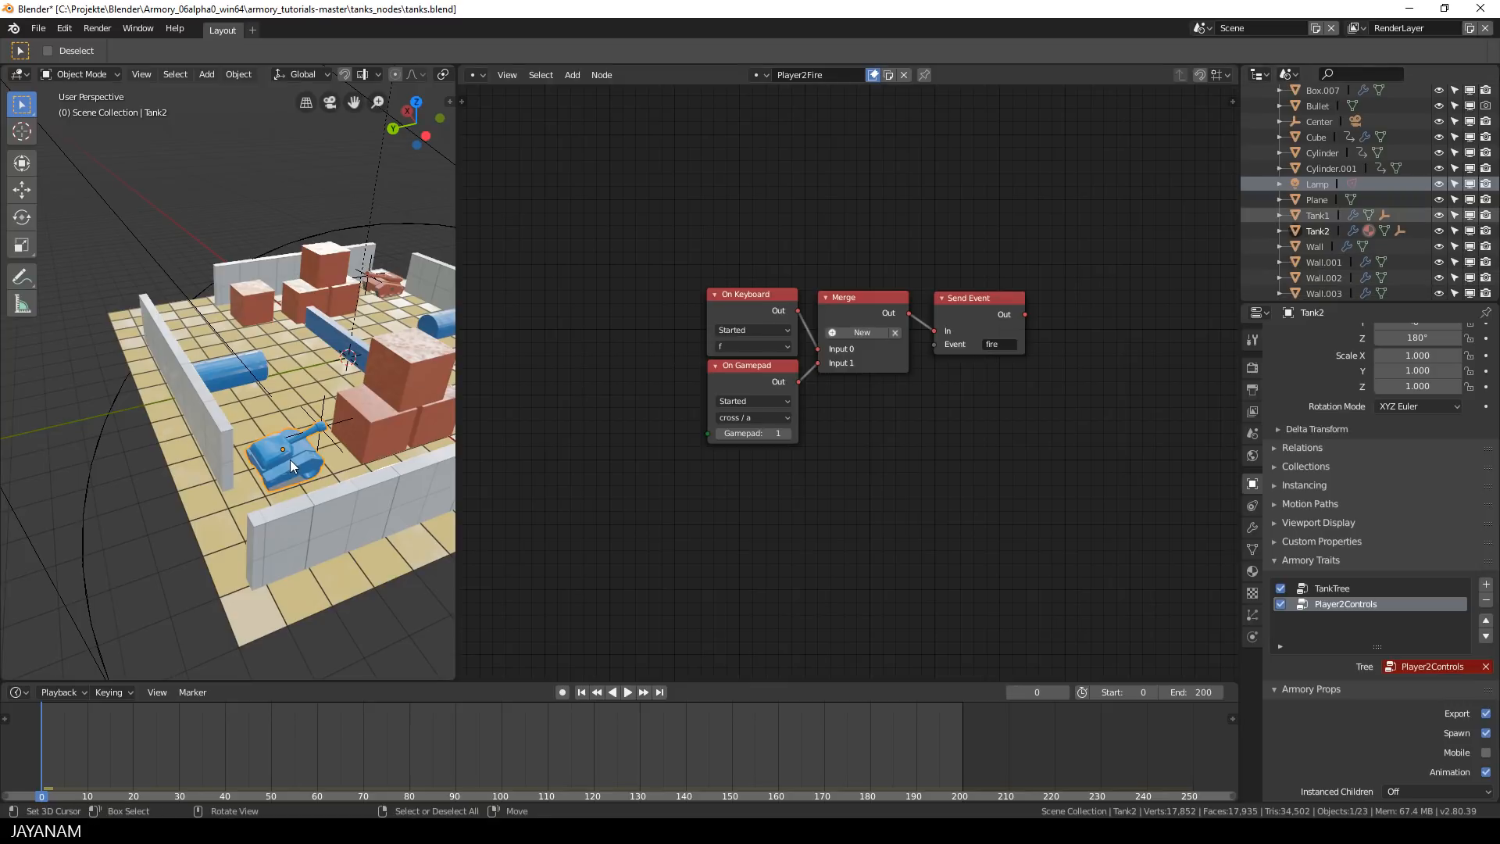
scroll(1348, 233, "right", 1)
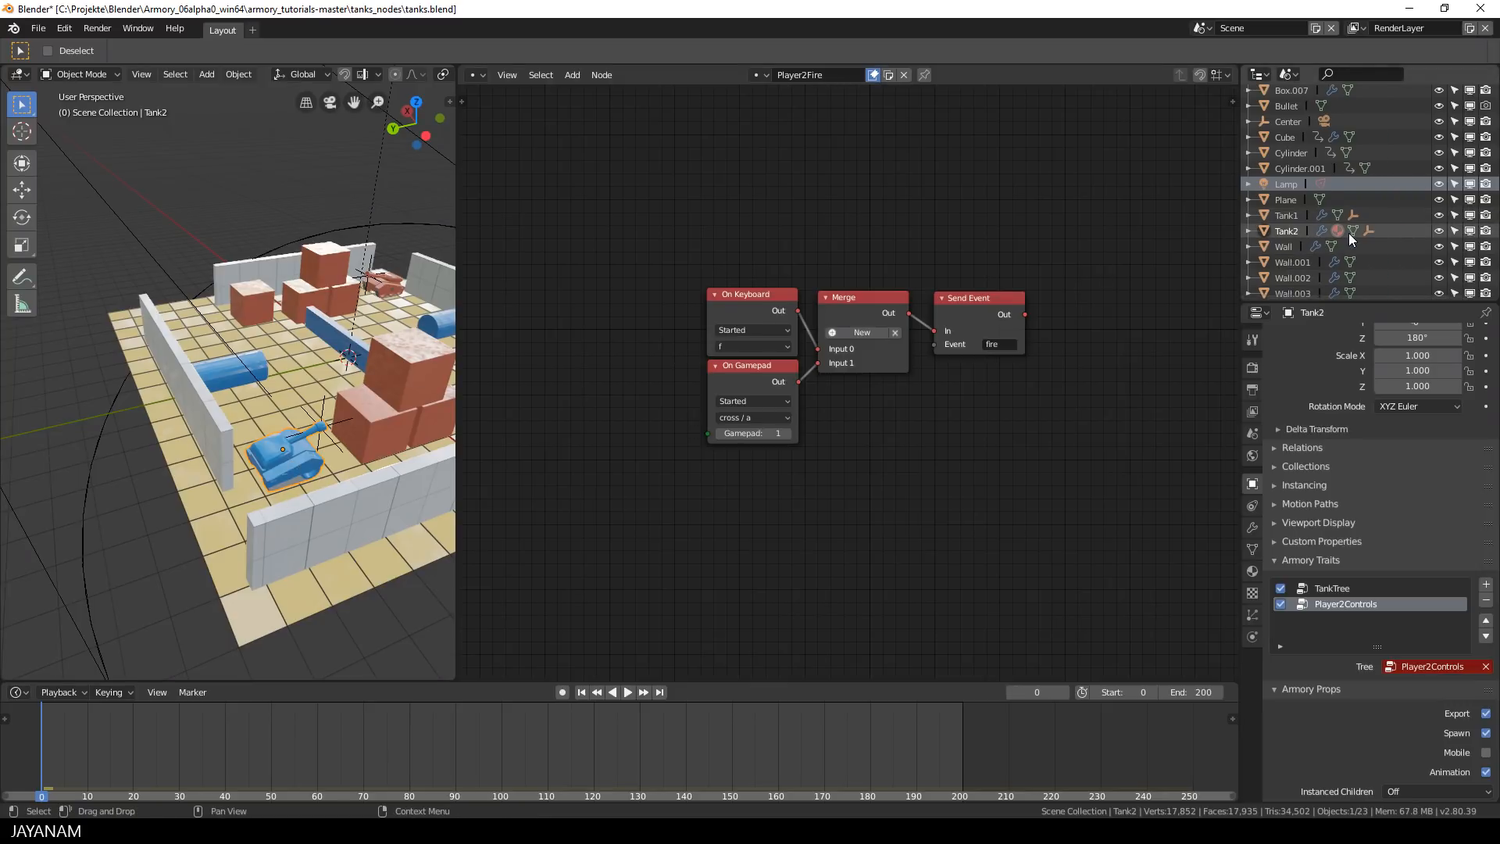
left_click(1249, 231)
scroll(1415, 255, "down", 1)
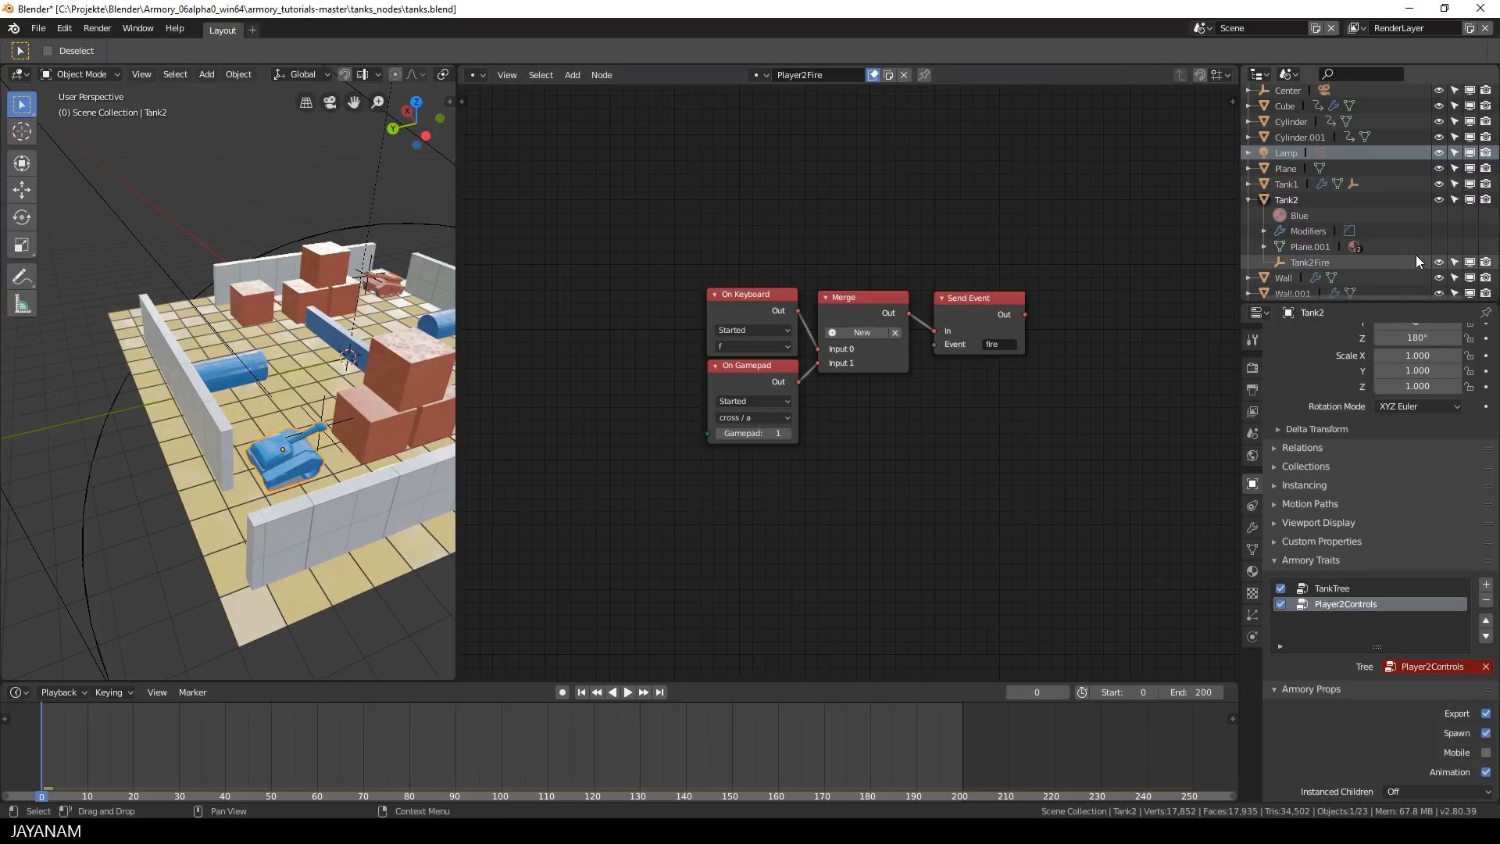
left_click(1303, 264)
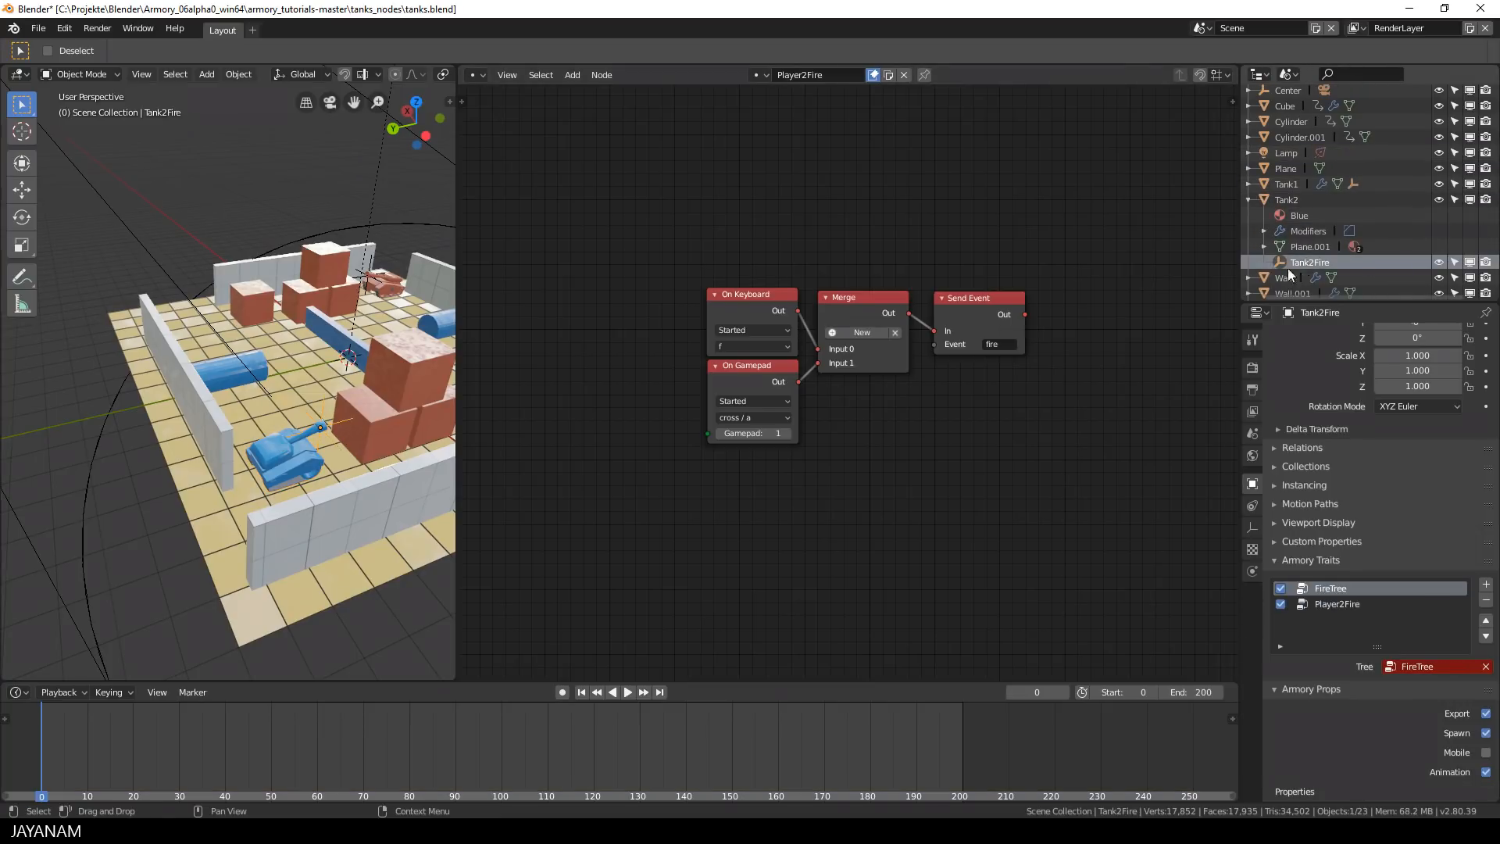
Step: Inspect the empty at the blue tank's barrel, its Player2Fire trait and the tree's On Keyboard node
scroll(367, 441, "up", 4)
scroll(323, 394, "up", 3)
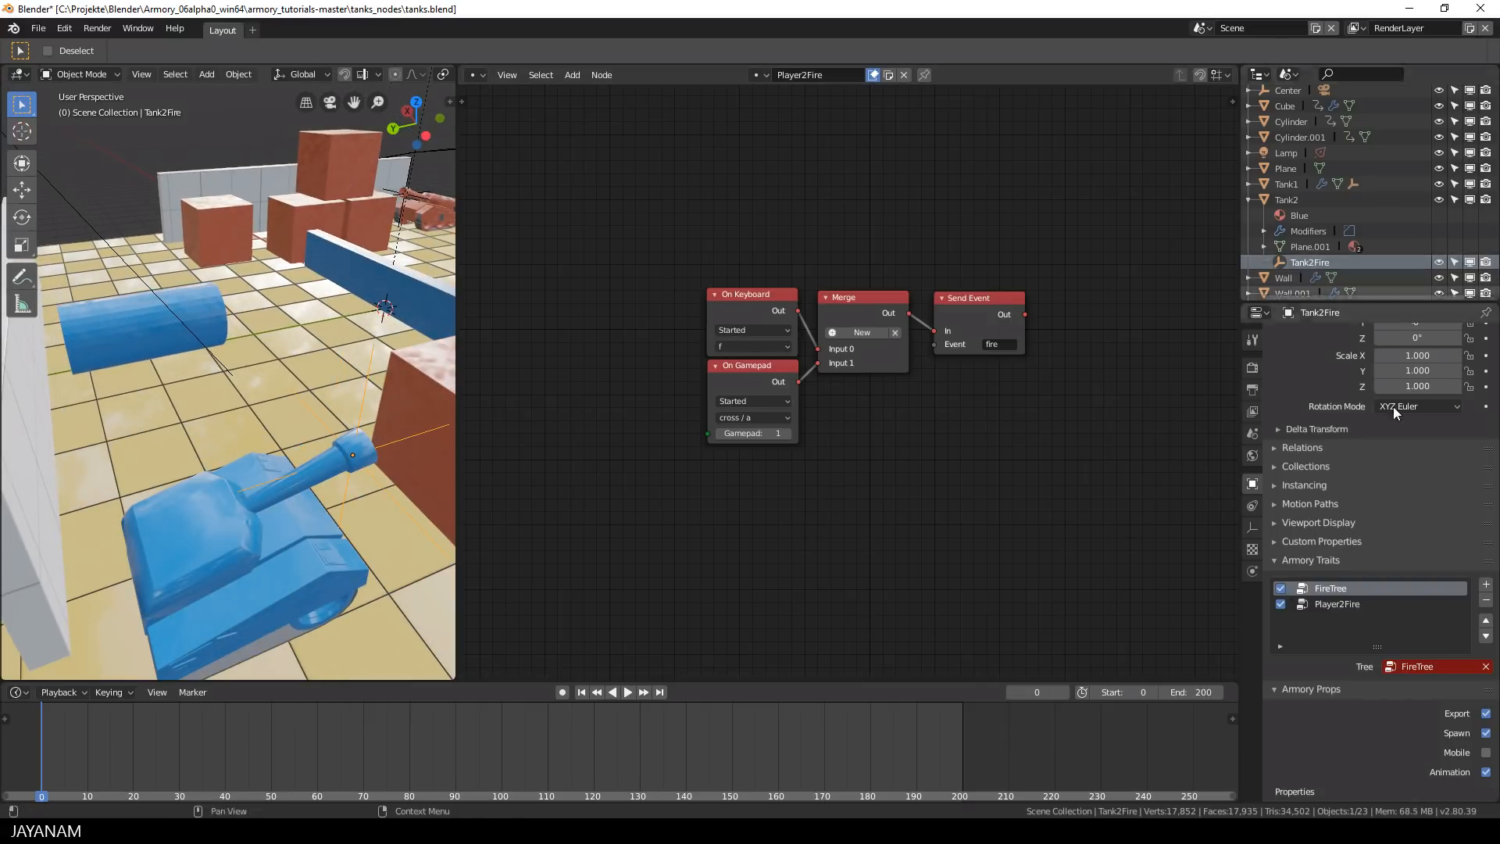
left_click(1332, 605)
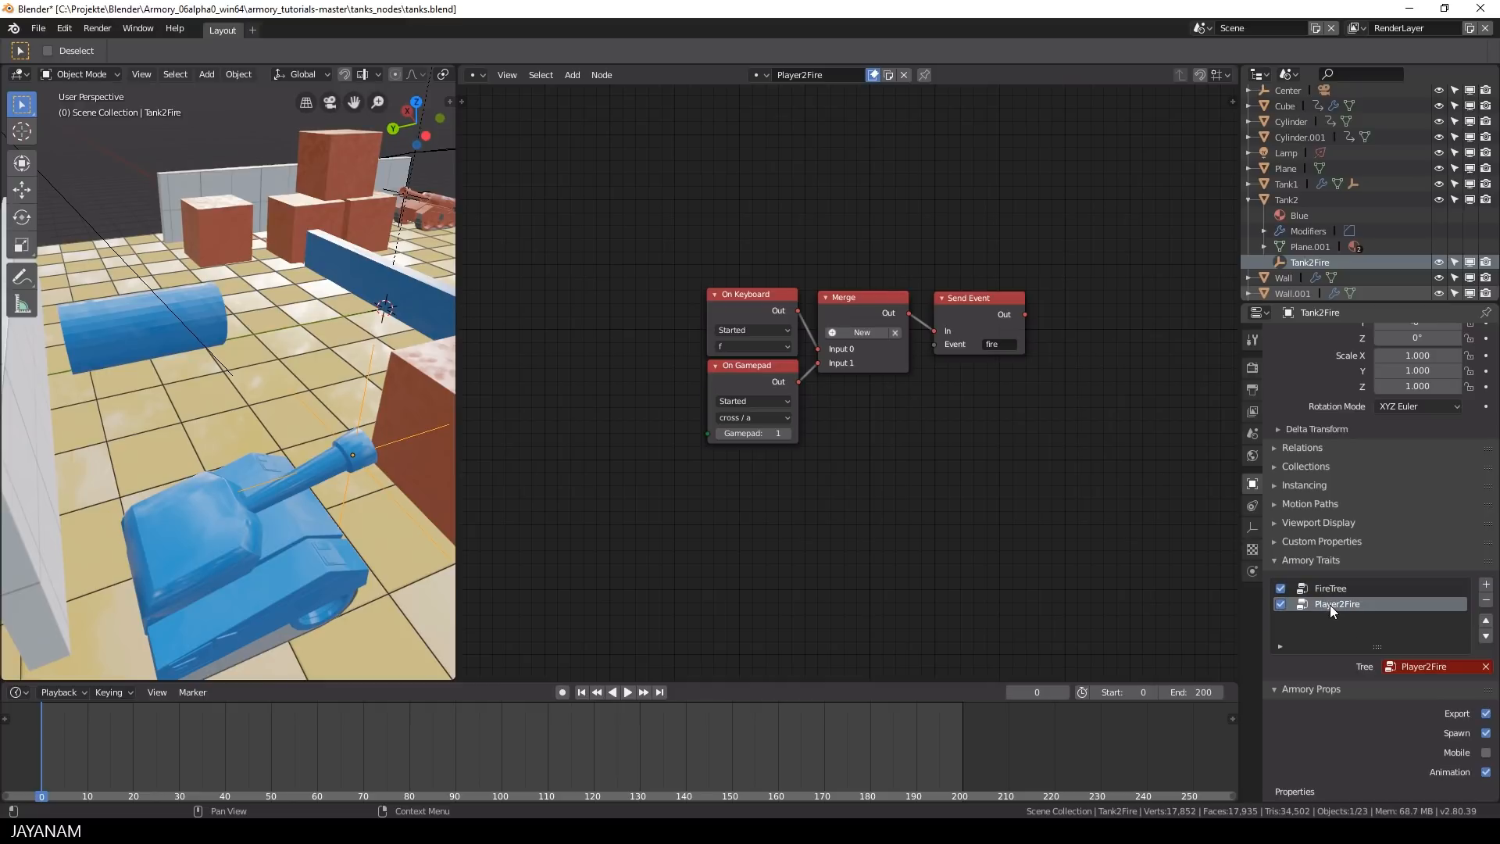
left_click(747, 306)
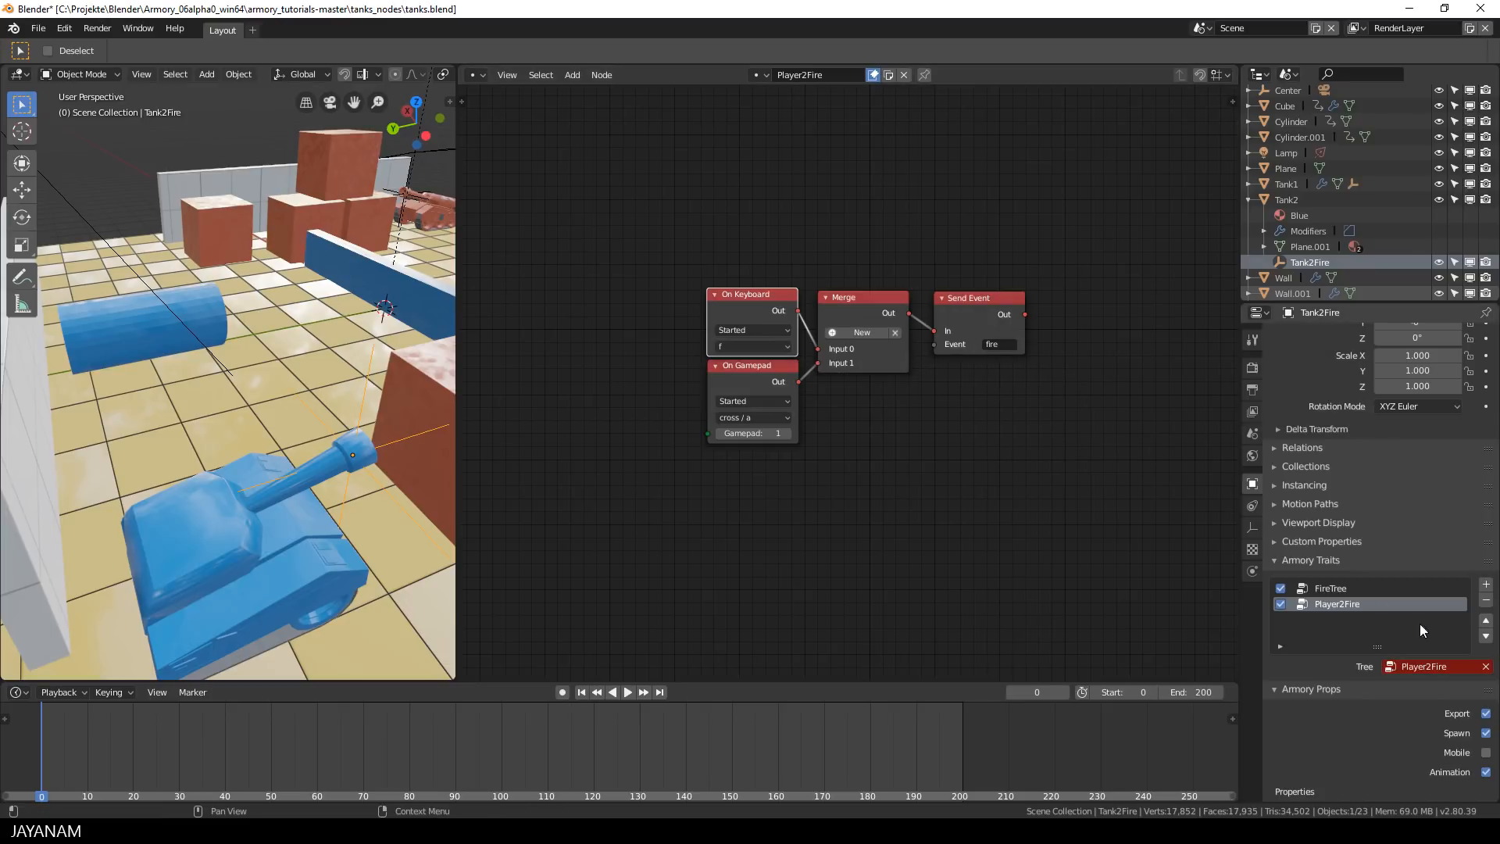
Step: Load the FireTree node tree and examine the On Event and Spawn Object nodes in its Fire Bullet frame
left_click(760, 75)
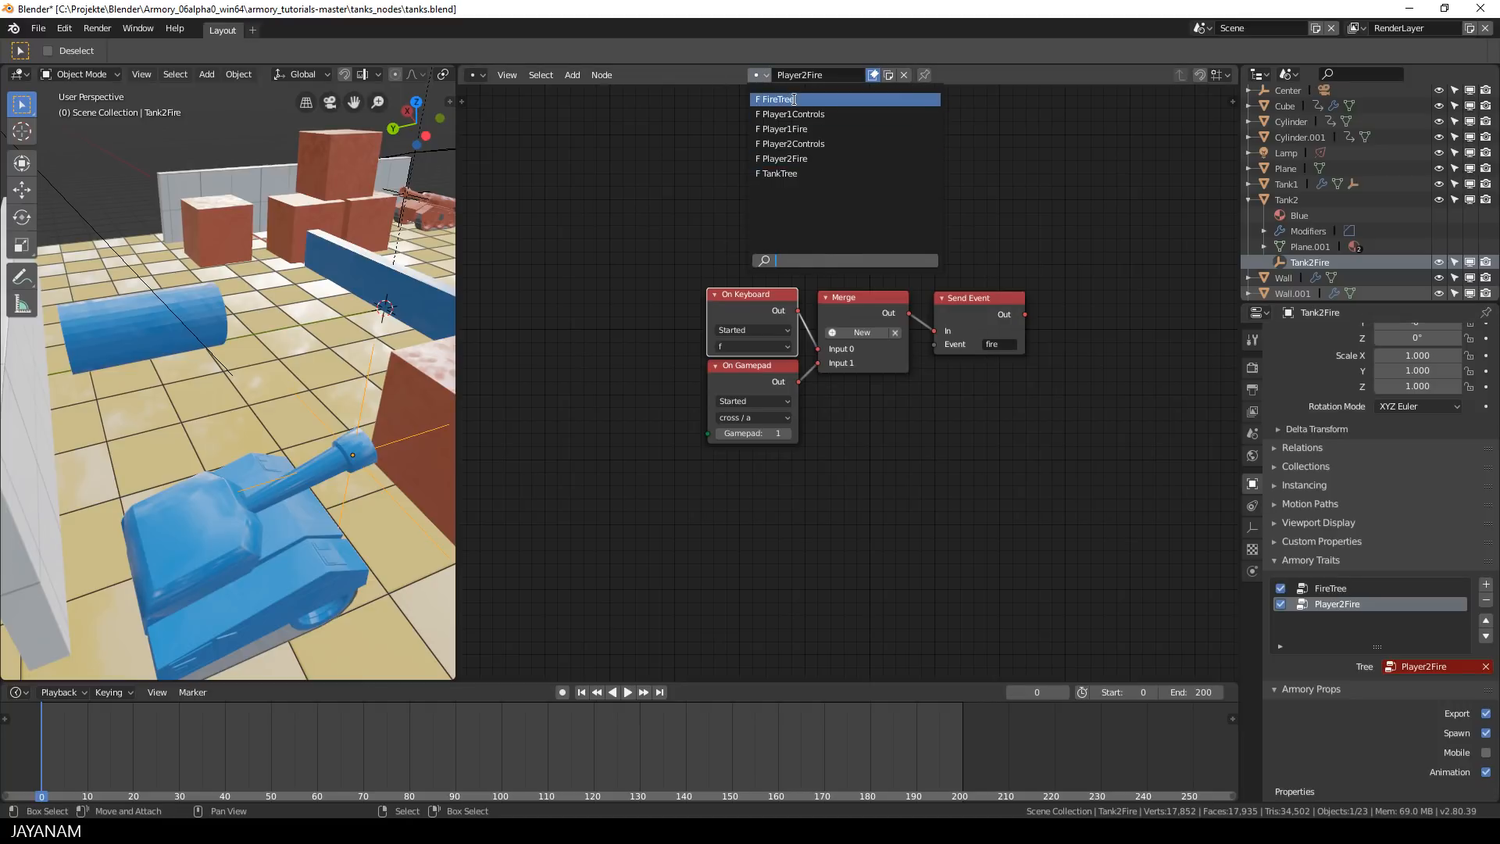
left_click(778, 99)
scroll(804, 203, "down", 1)
middle_click_drag(813, 203, 931, 194)
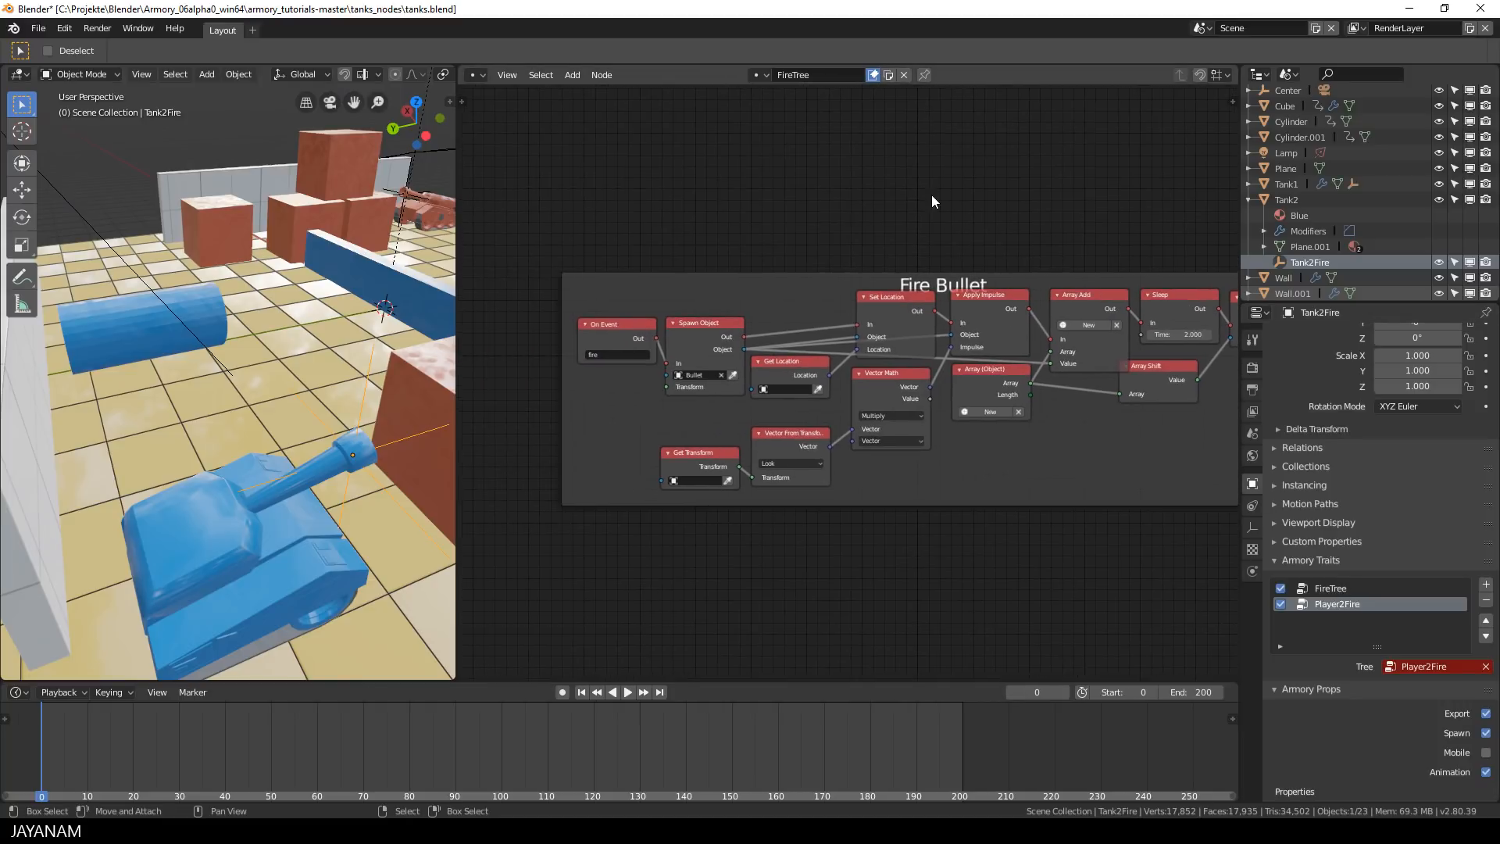
scroll(931, 194, "up", 2)
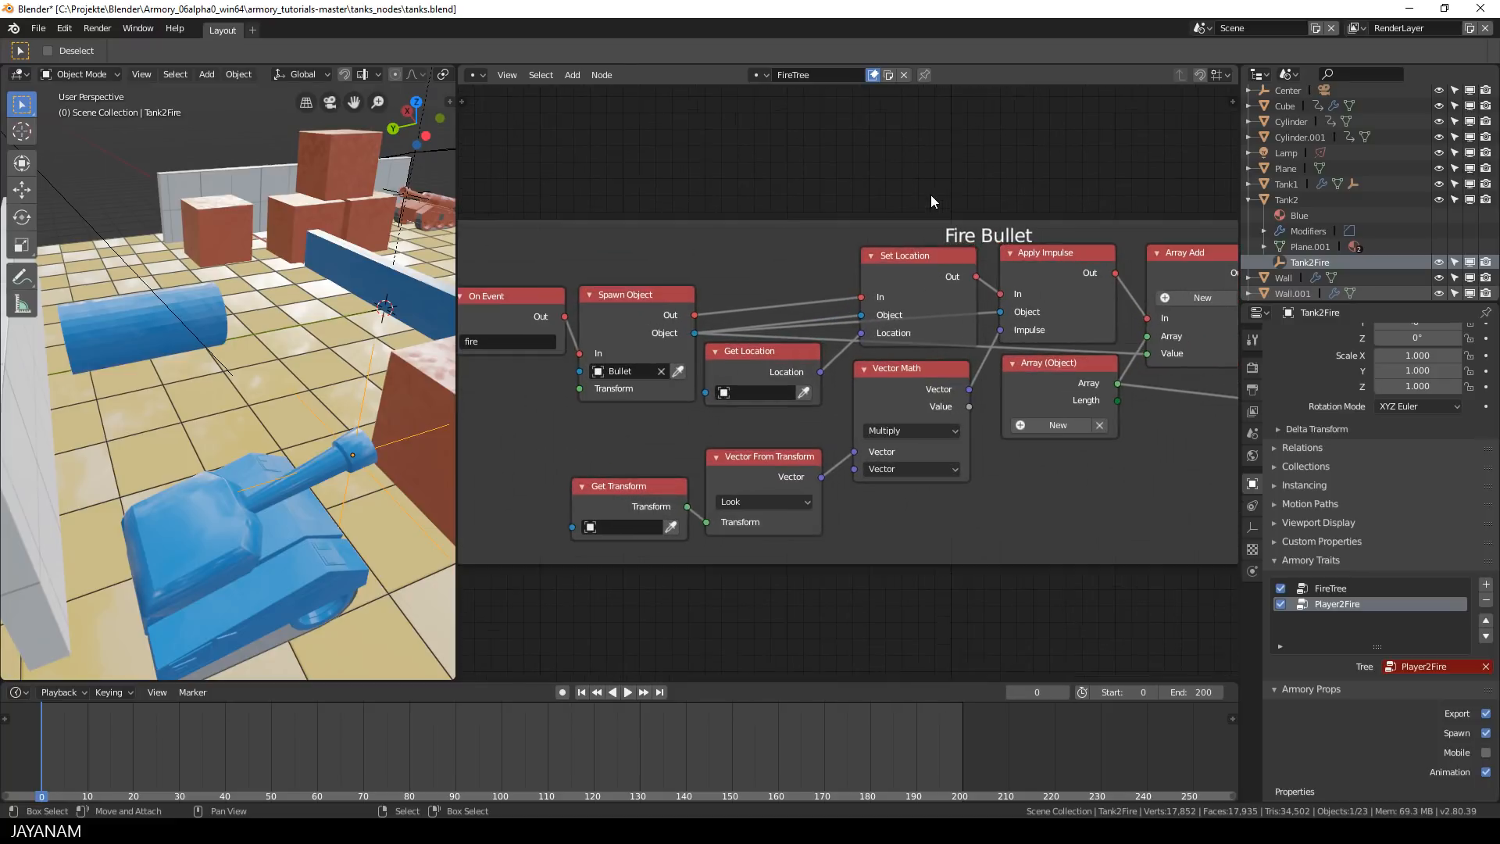
left_click(513, 312)
left_click(622, 326)
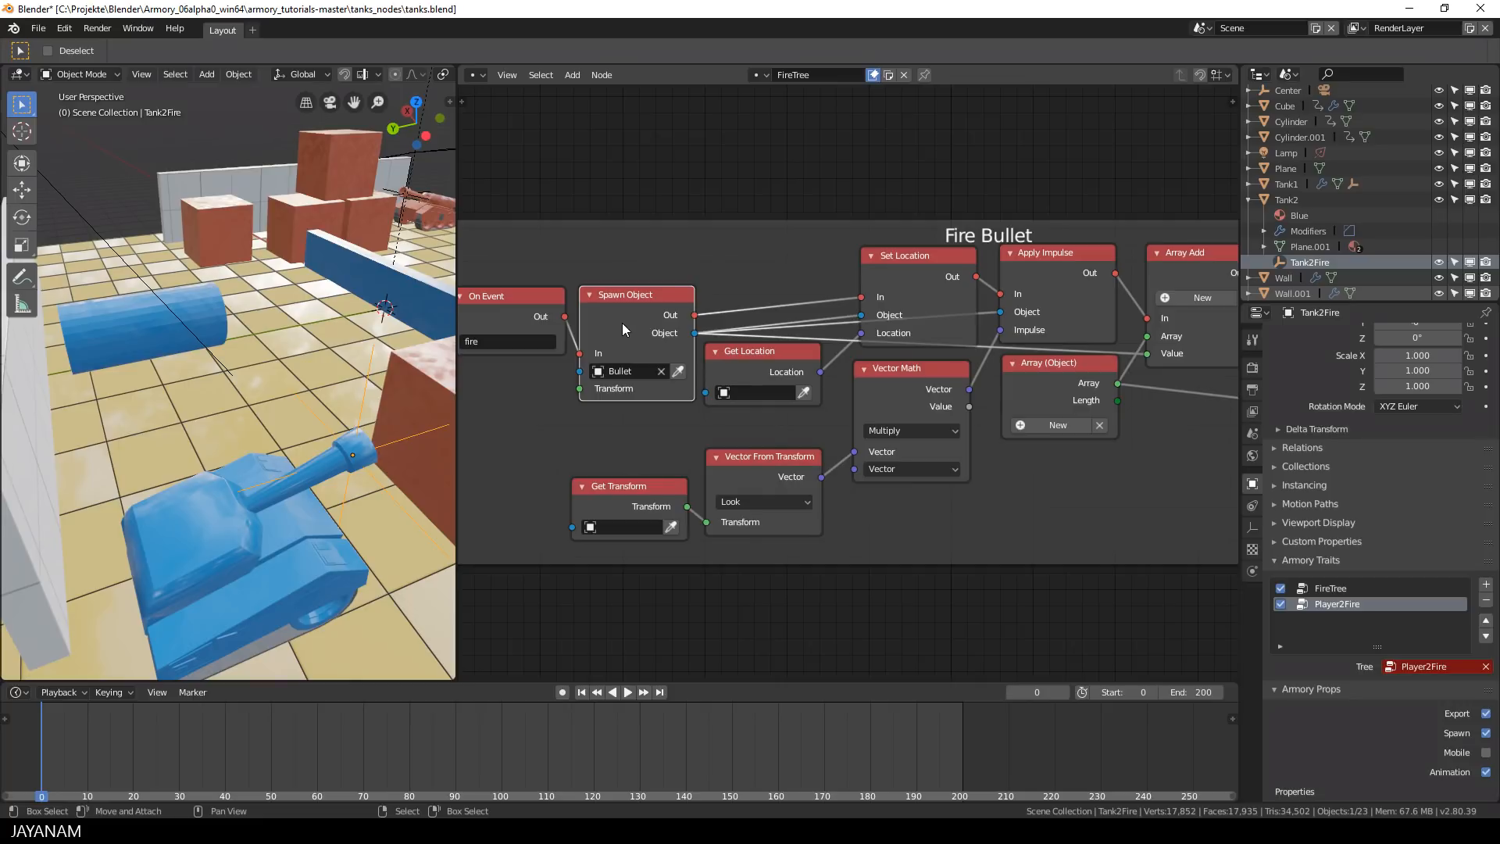
Step: Examine the Apply Impulse, Vector From Transform, Sleep and Remove Object nodes that launch and delete the bullet
middle_click_drag(1149, 513, 1015, 518)
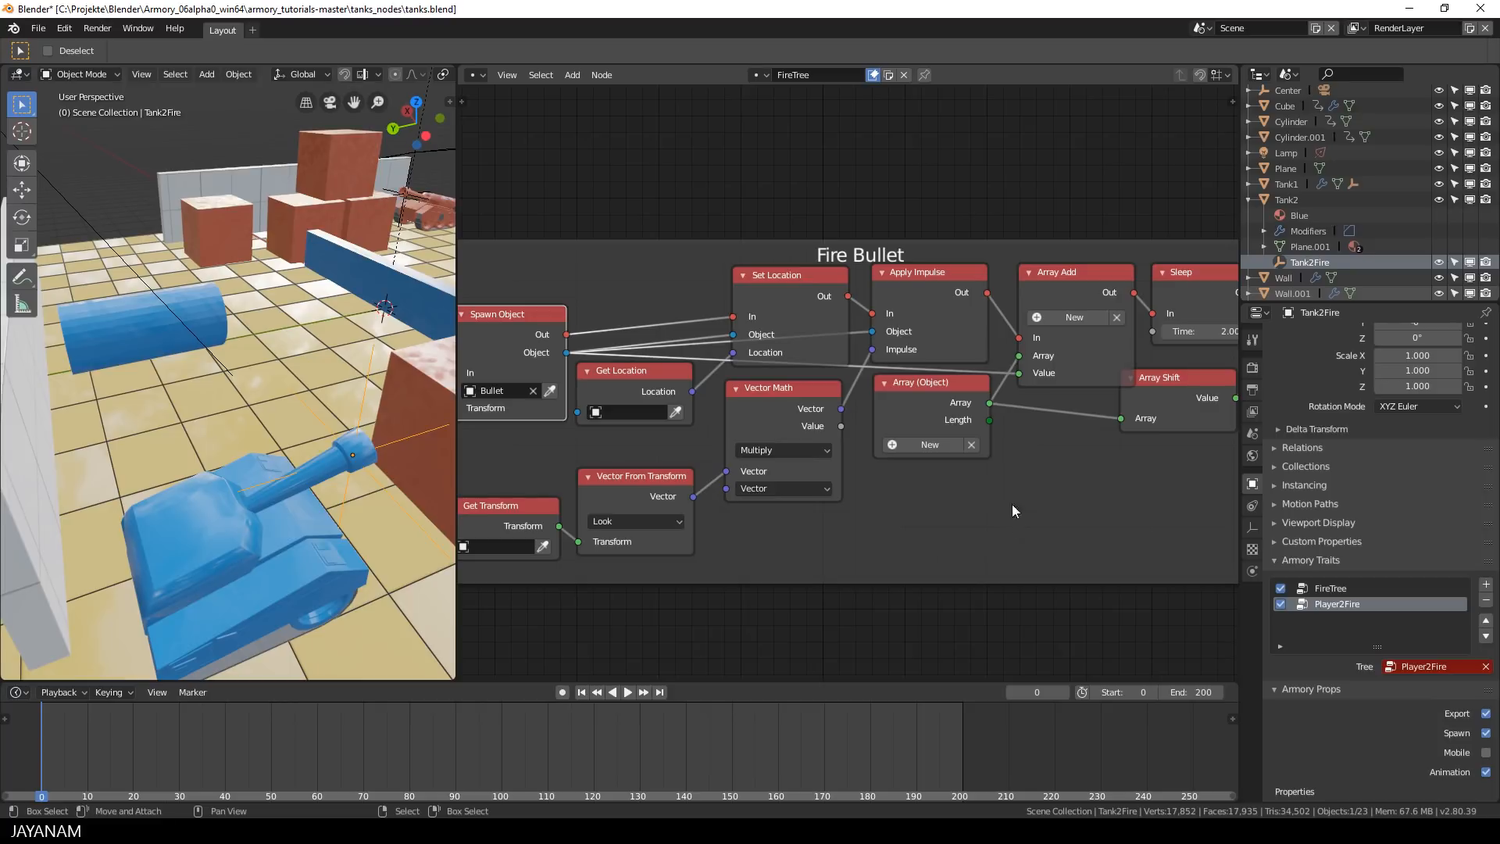
left_click(929, 306)
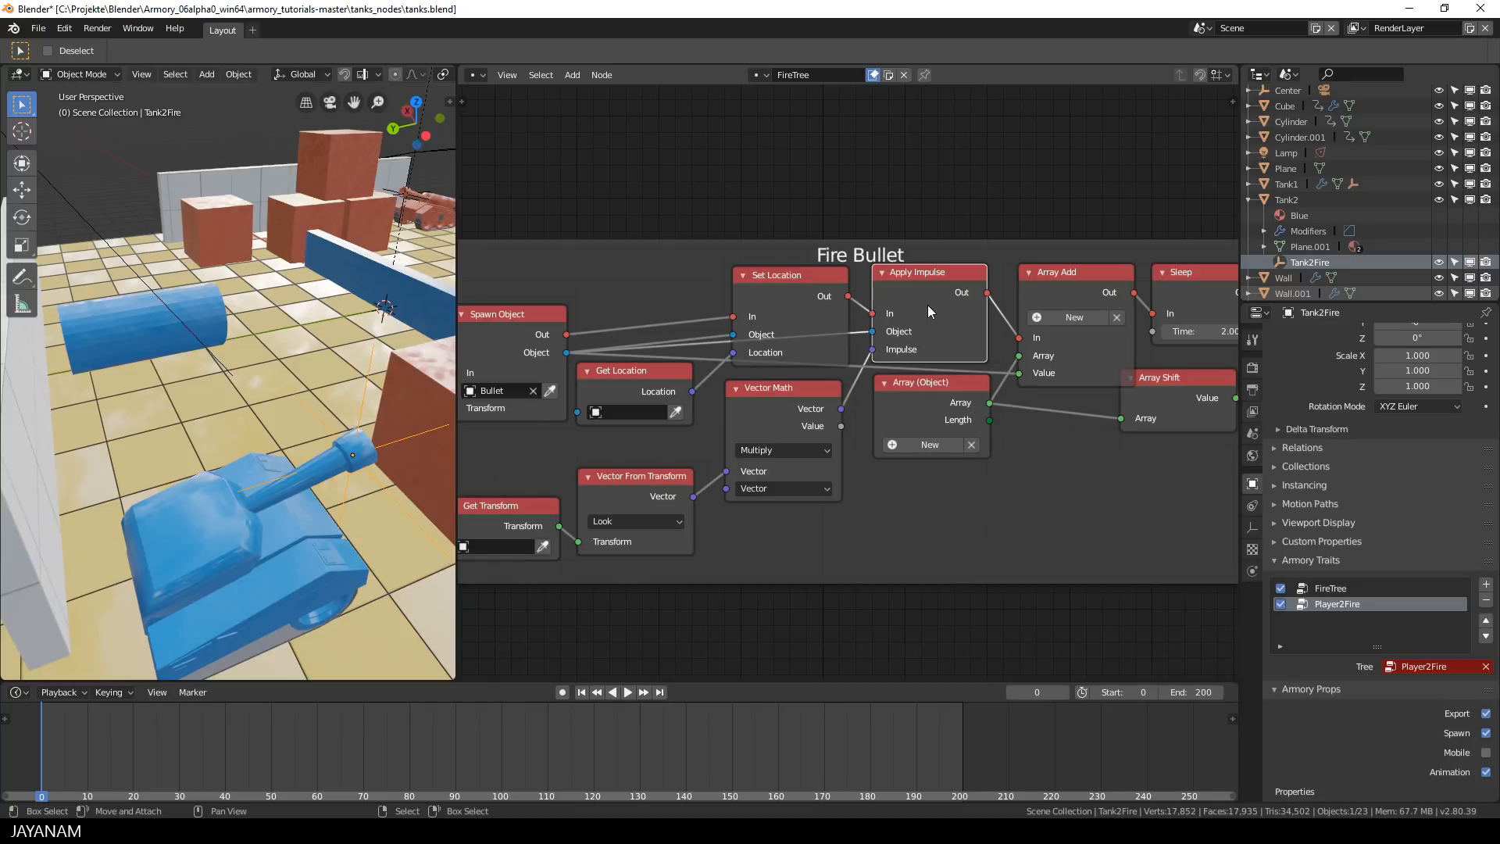
left_click(619, 497)
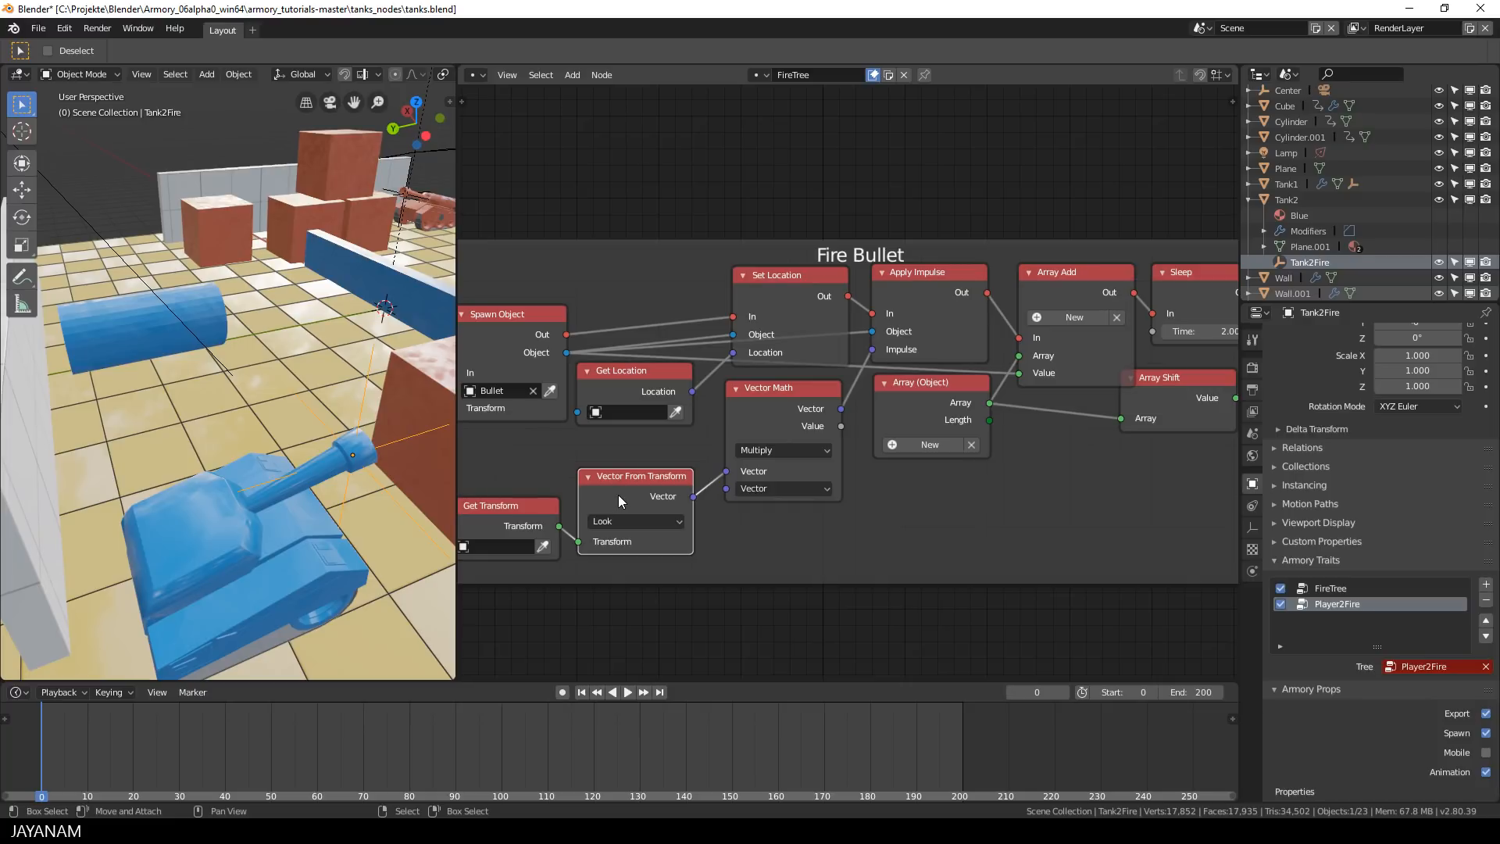
middle_click_drag(1113, 510, 911, 537)
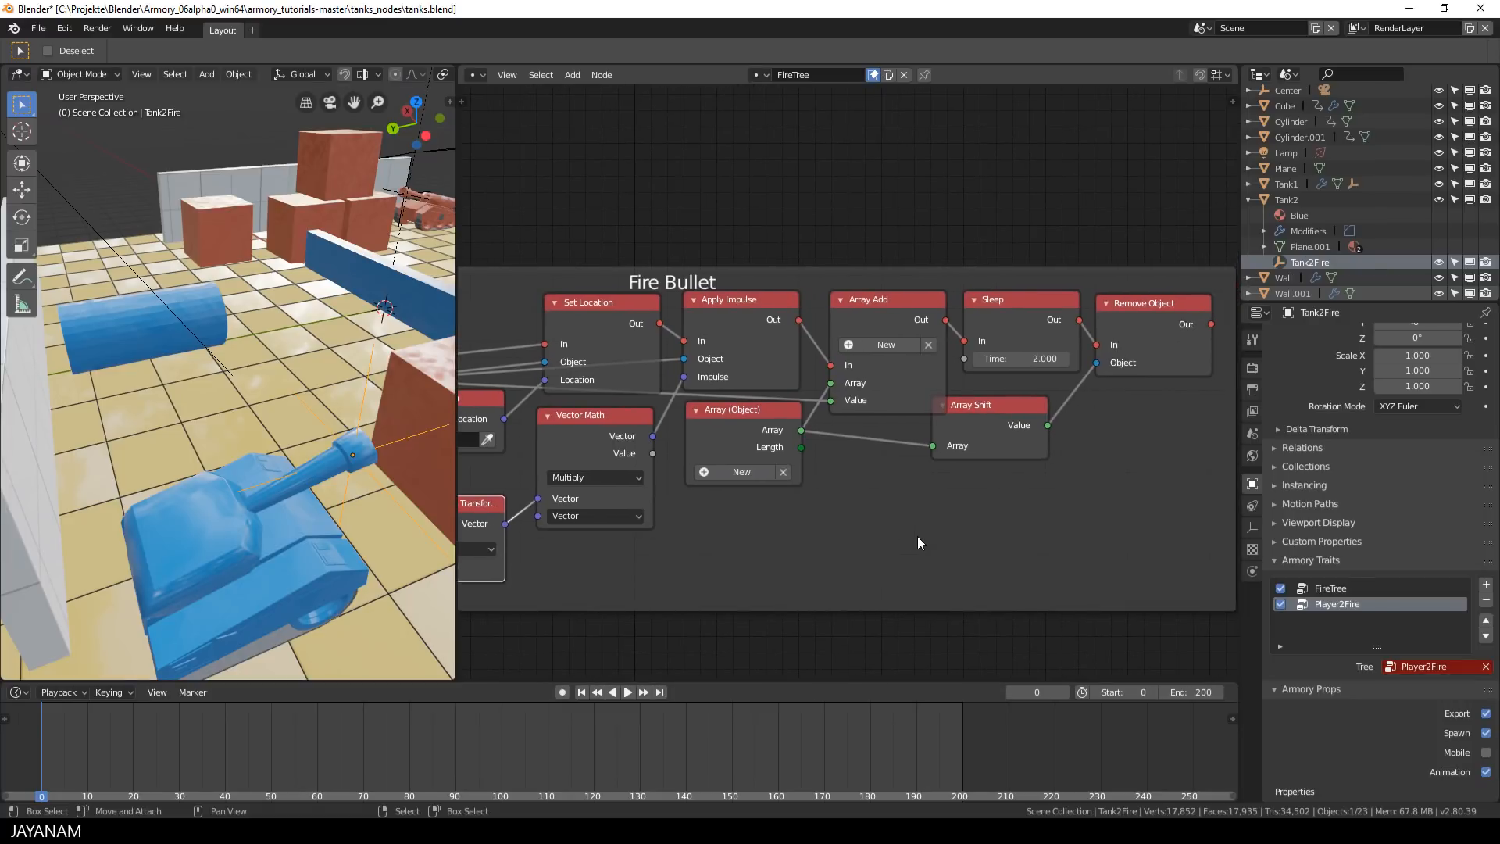
left_click(1022, 317)
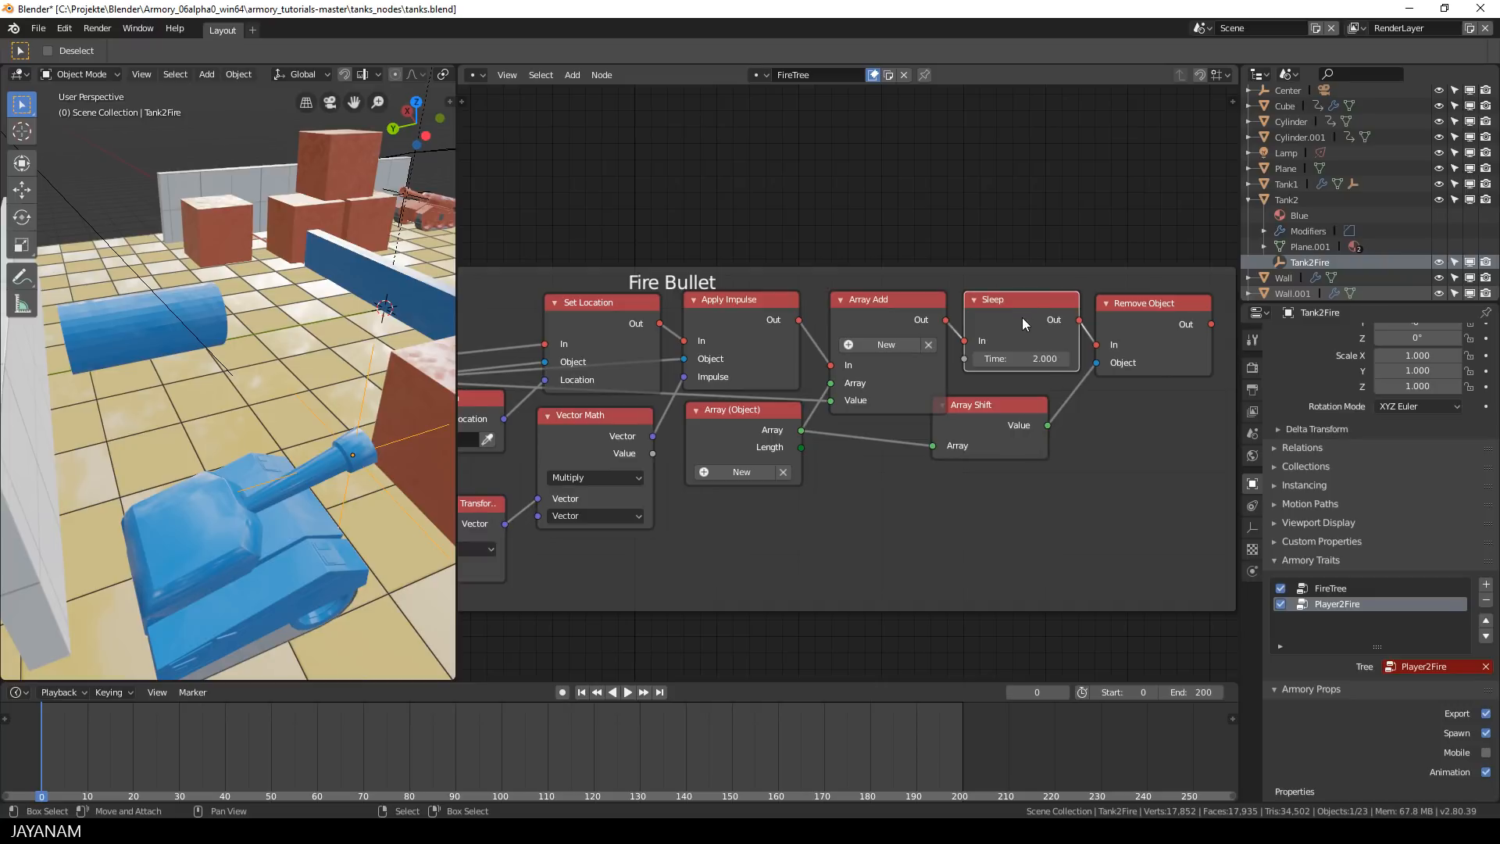
left_click(1118, 329)
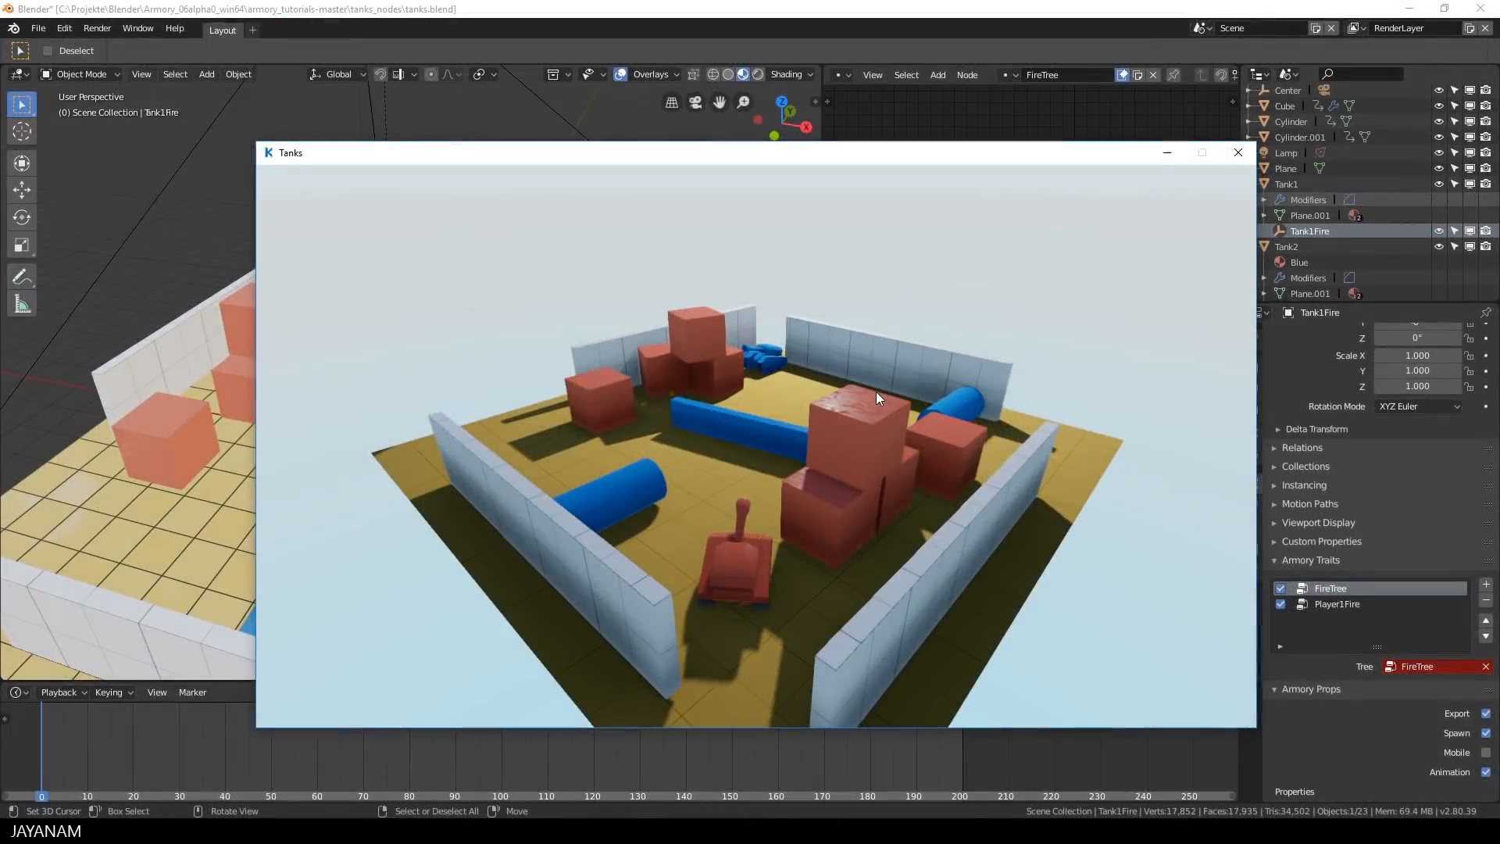
Step: In the running Tanks game, drive the red tank across the arena and fire at the stacked crates at the far end
key("w")
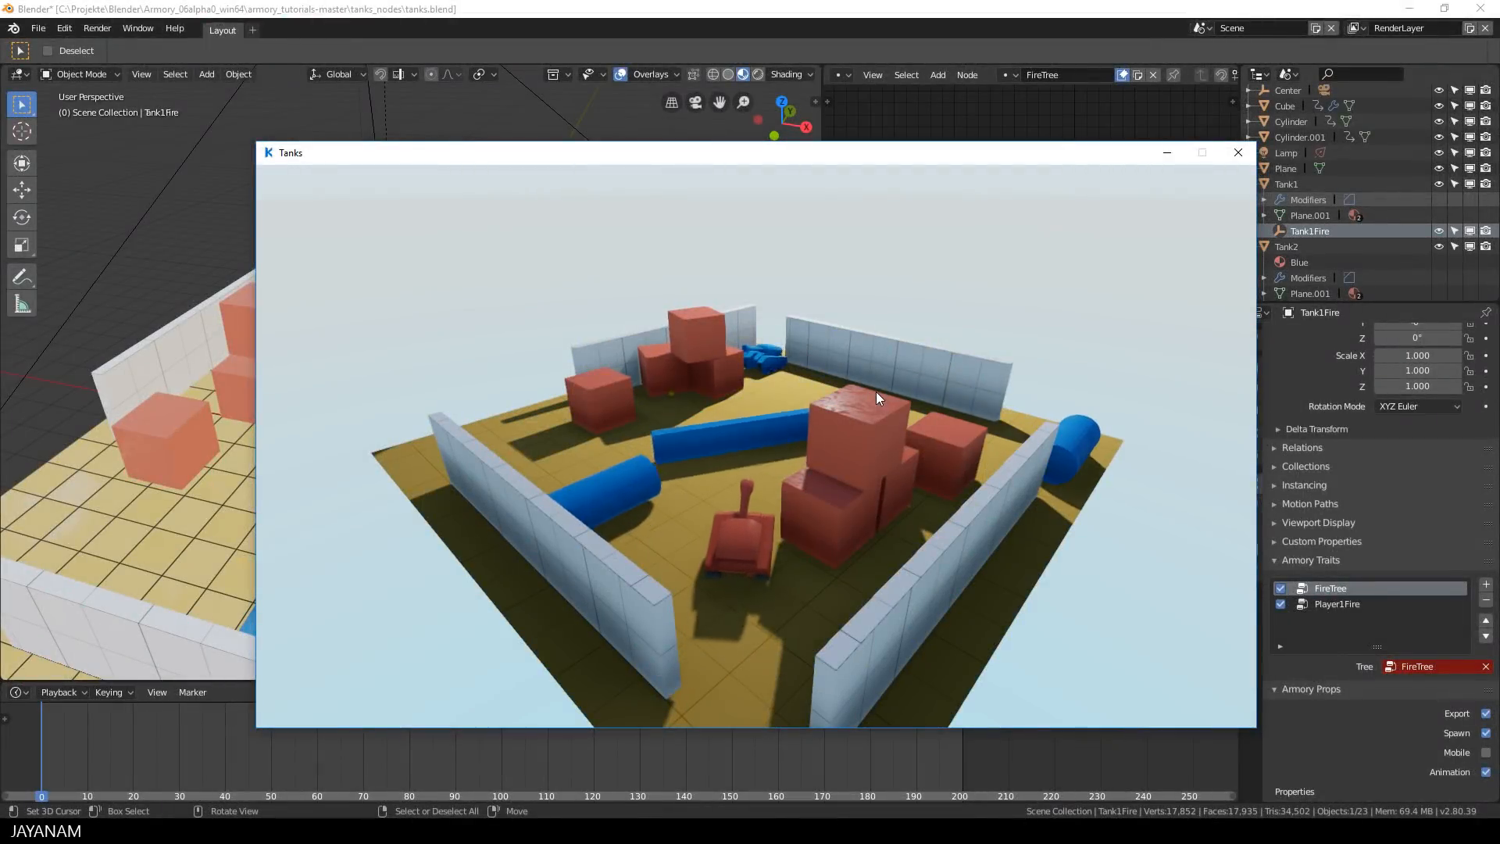
key("a")
key("d")
key("w")
key("a")
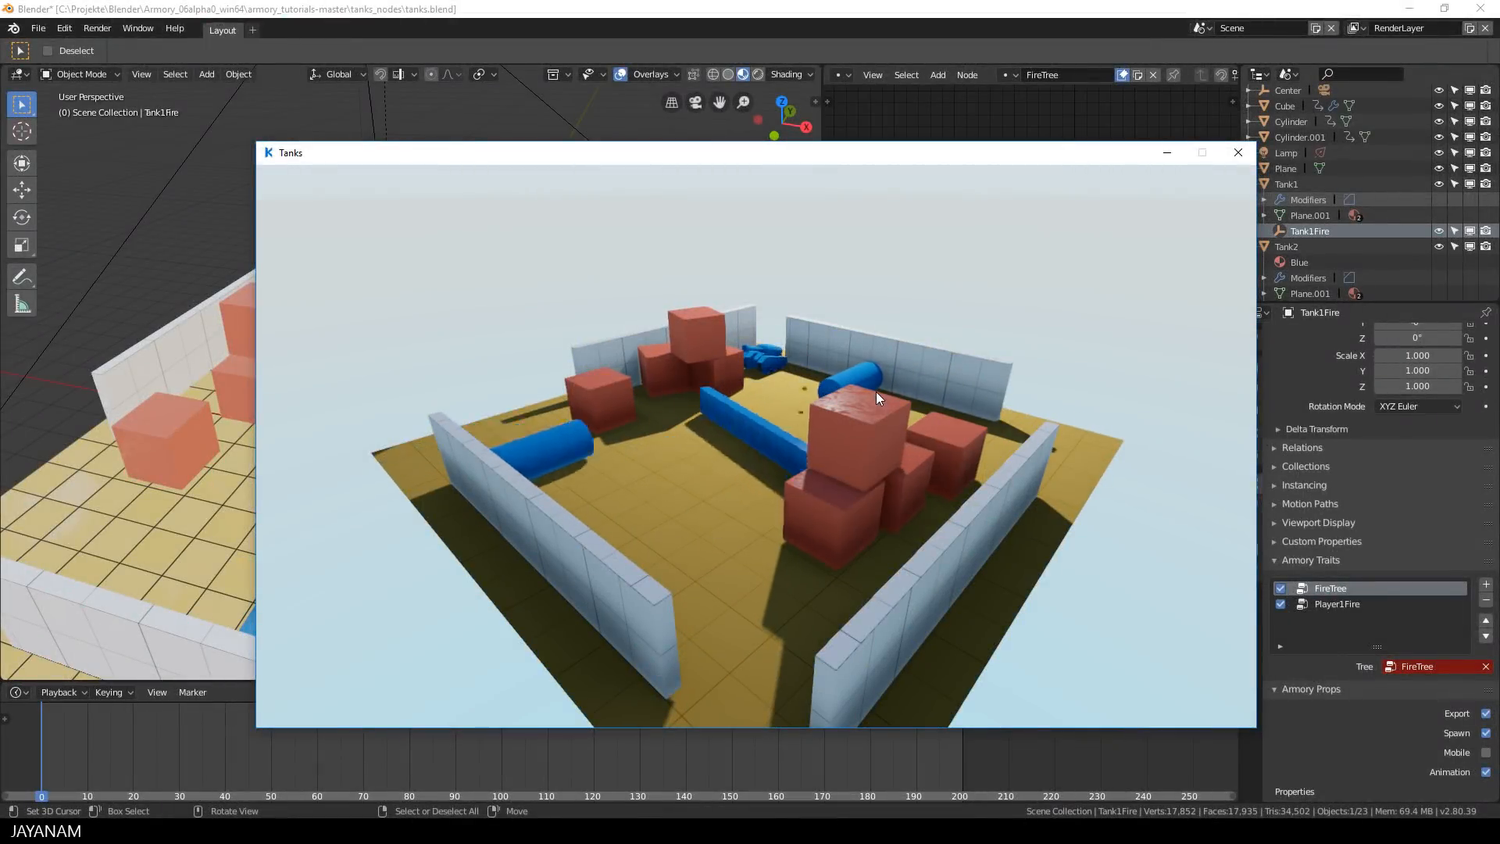
key("space")
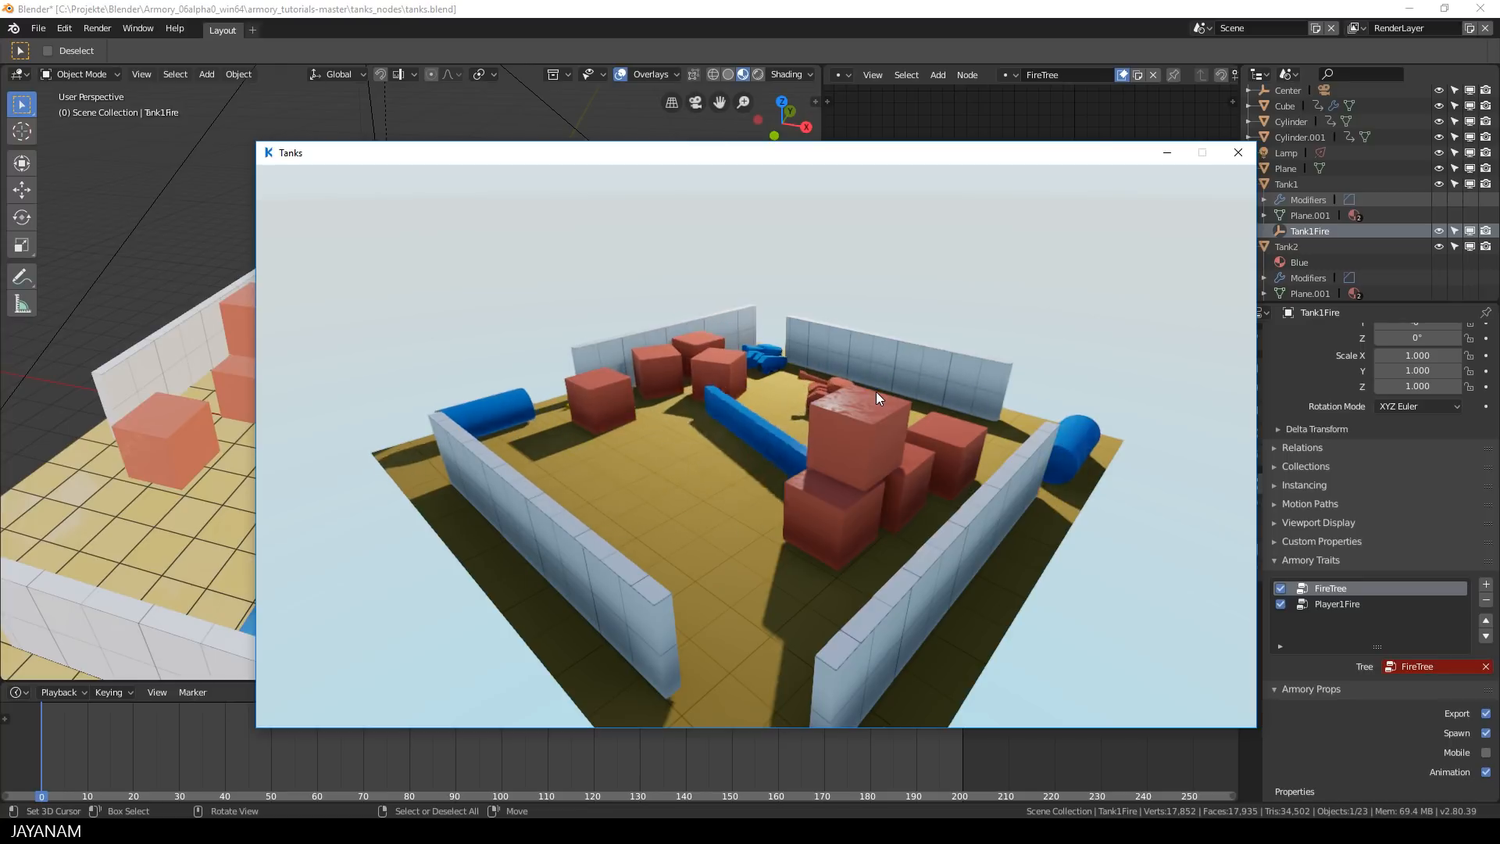
Step: Steer the red tank up to the blue tank, fire at it and push it off the arena
key("w")
key("d")
key("w")
key("space")
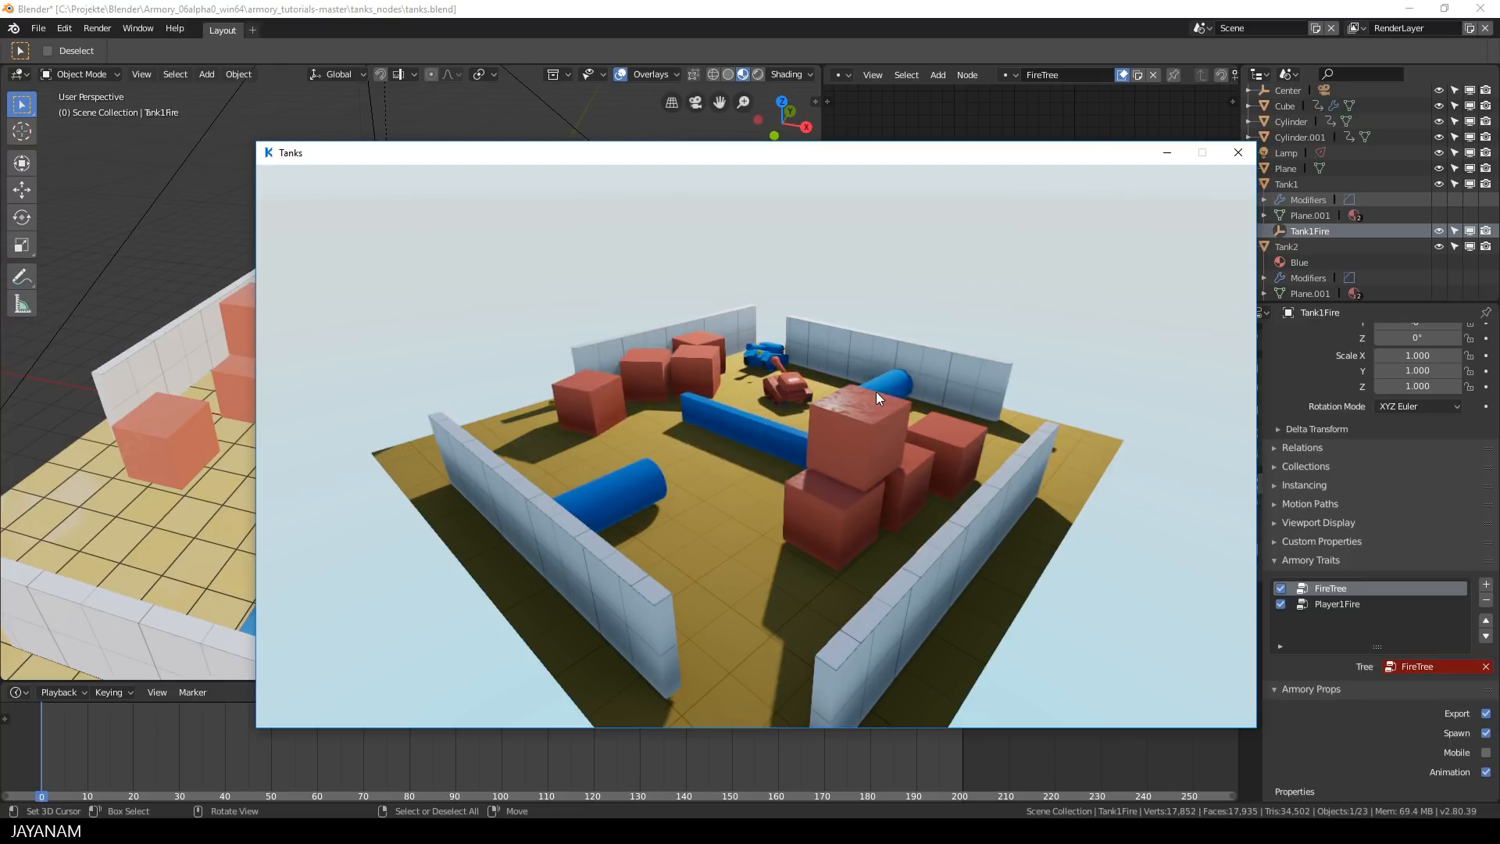
key("d")
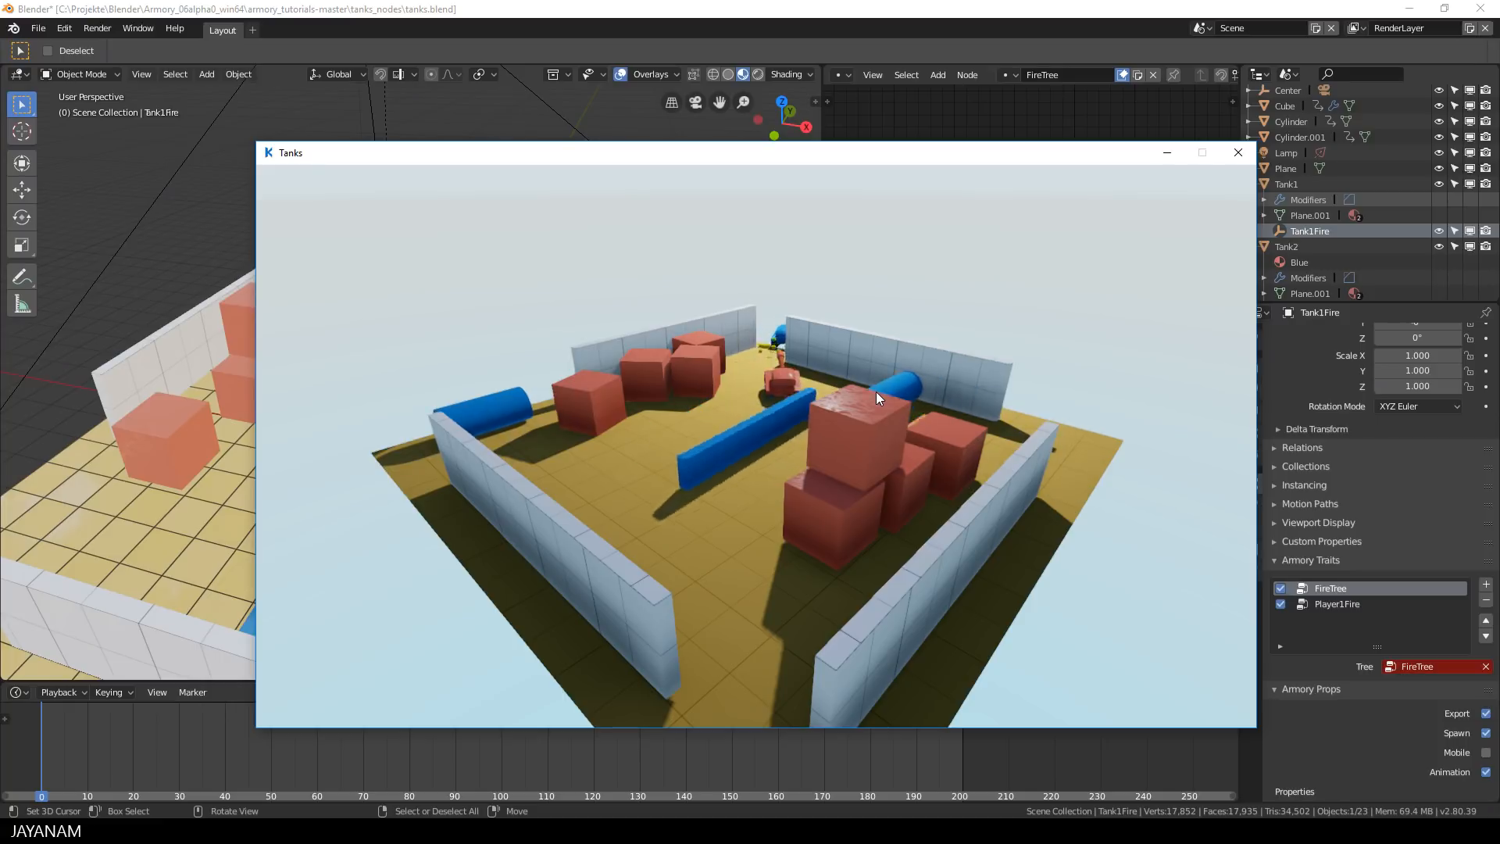
key("w")
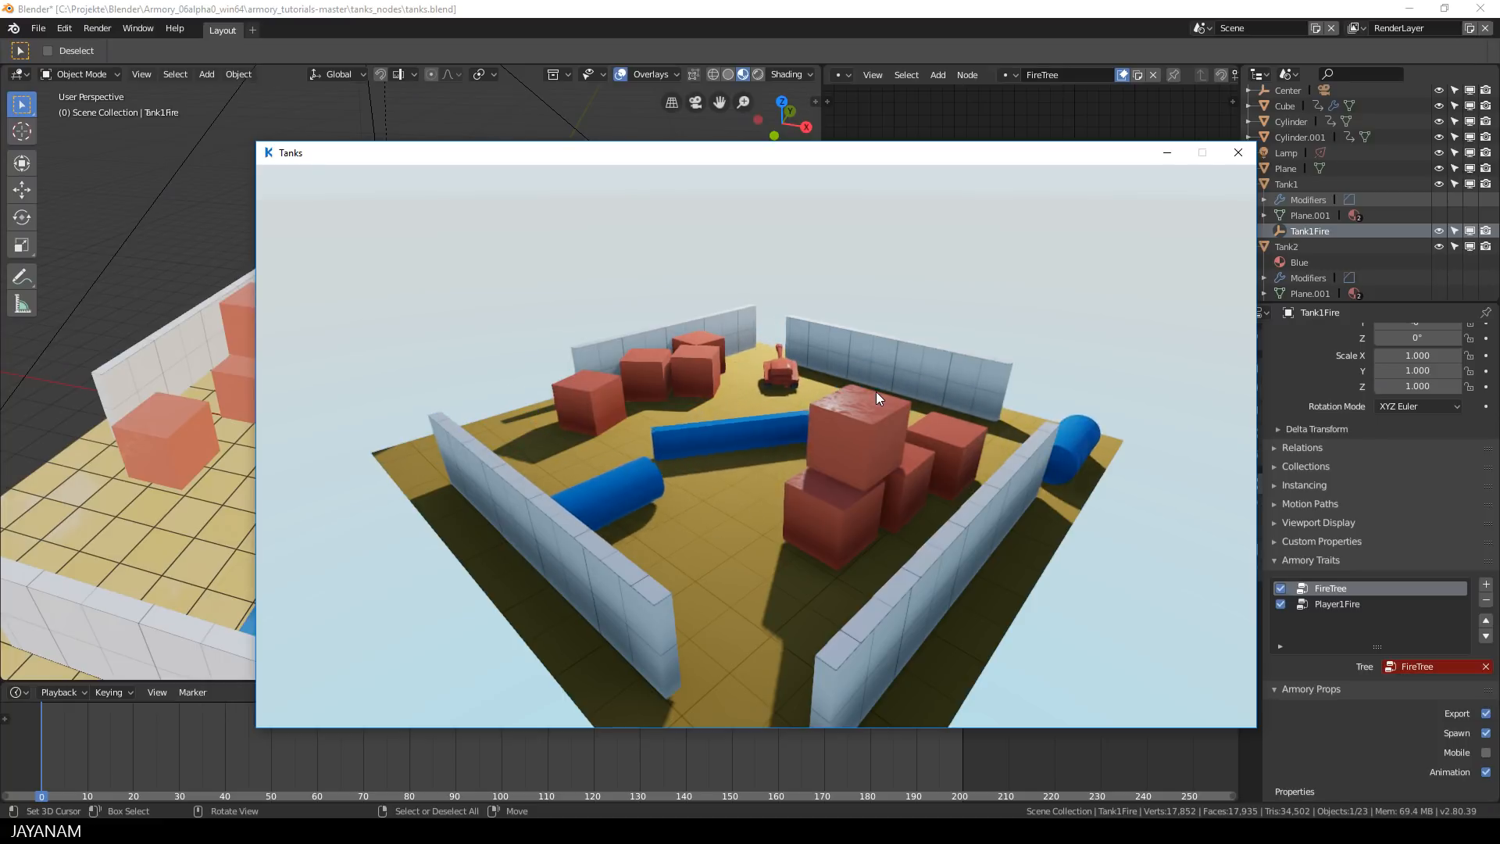